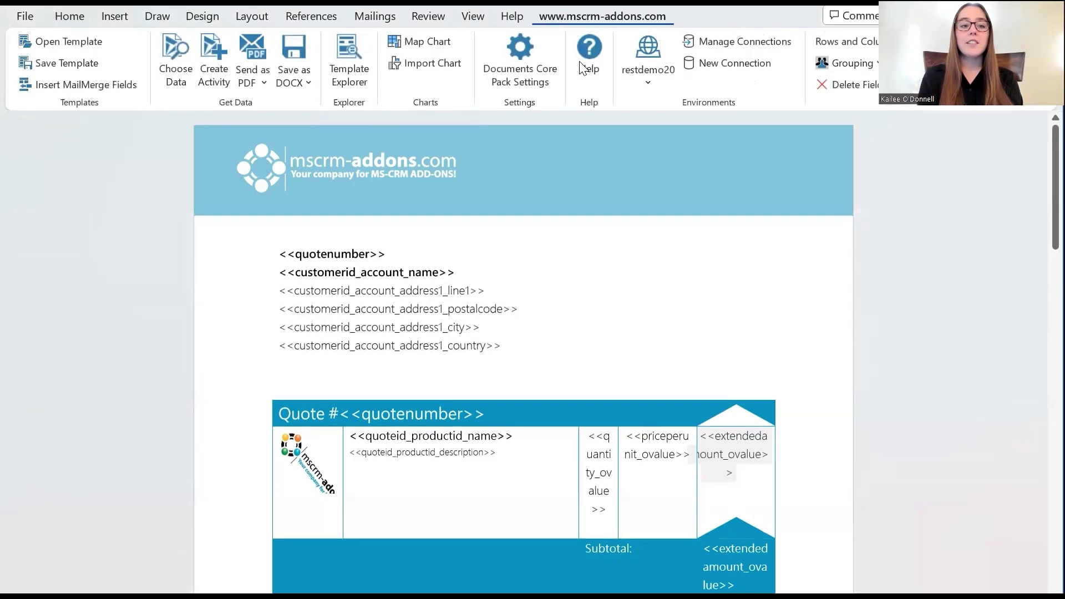
Show the DocumentsCorePack Template pane listing the Quote entity's insertable fields.
click(78, 84)
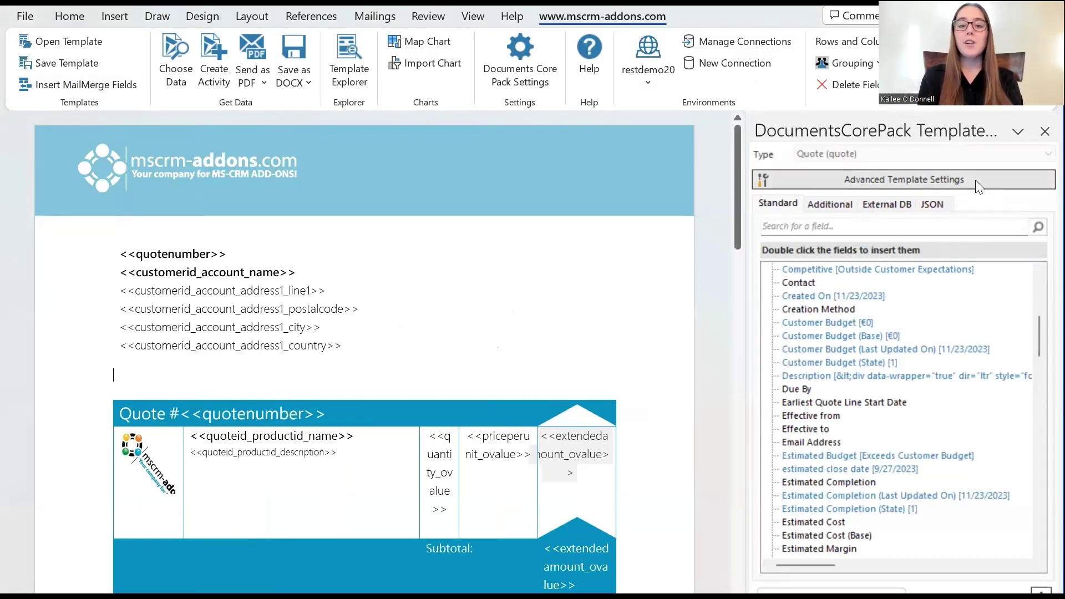
Open Advanced Template Settings at the Prompts page and maximize the dialog.
click(975, 179)
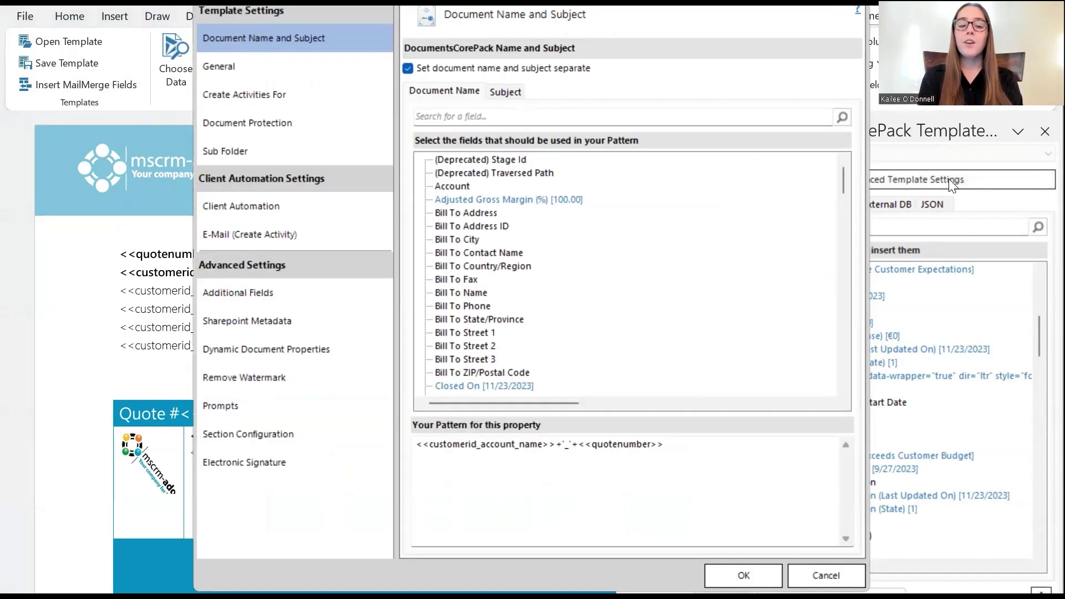
click(255, 407)
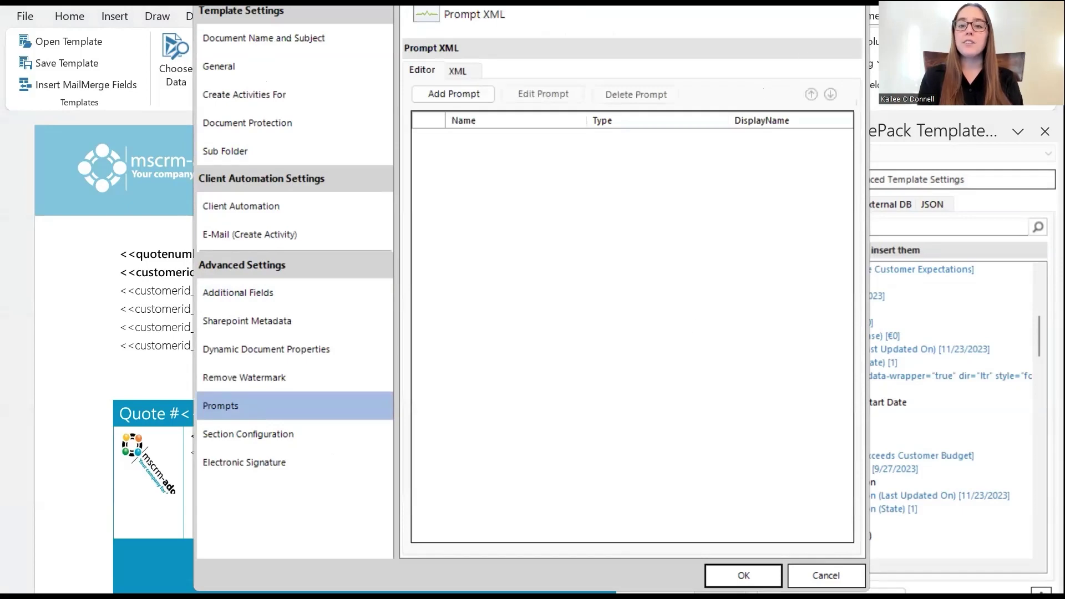
key(super+Up)
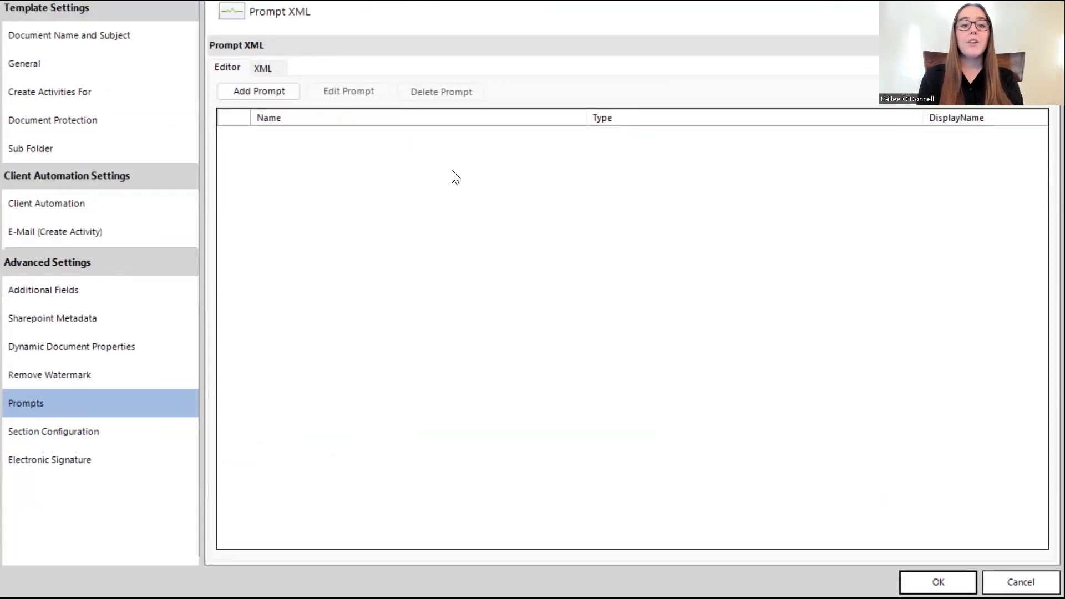
Add a new prompt named personalnote, keeping its type as Text.
click(242, 96)
click(426, 119)
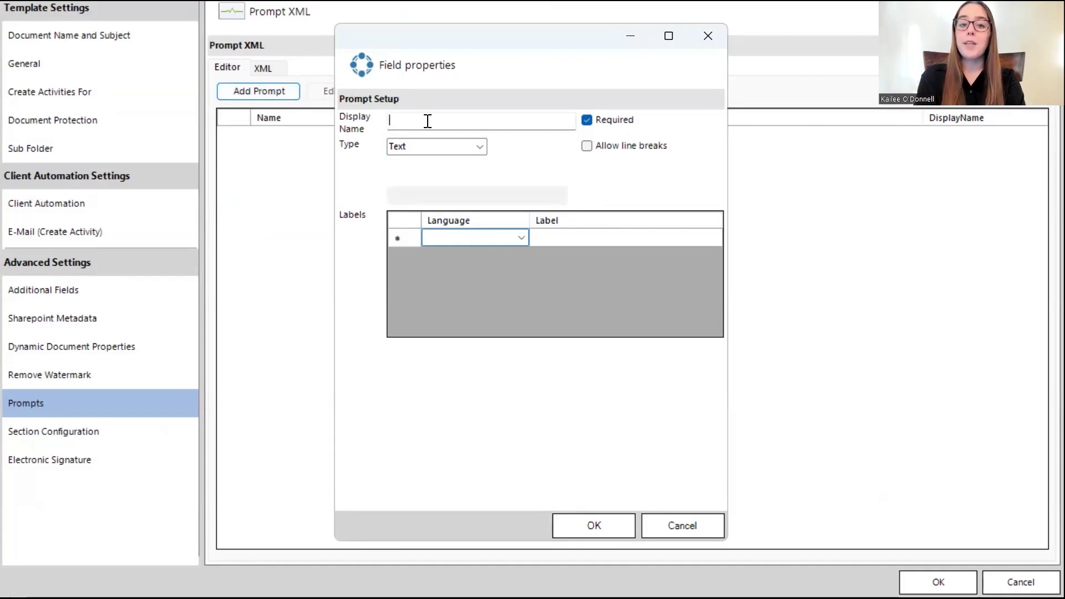
text(personal)
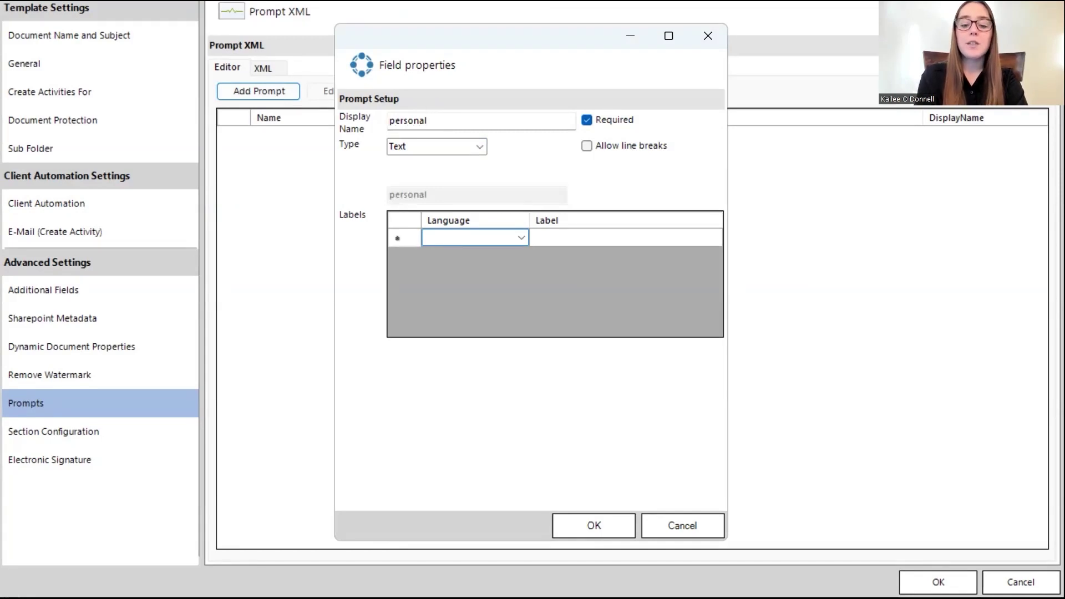
text(note)
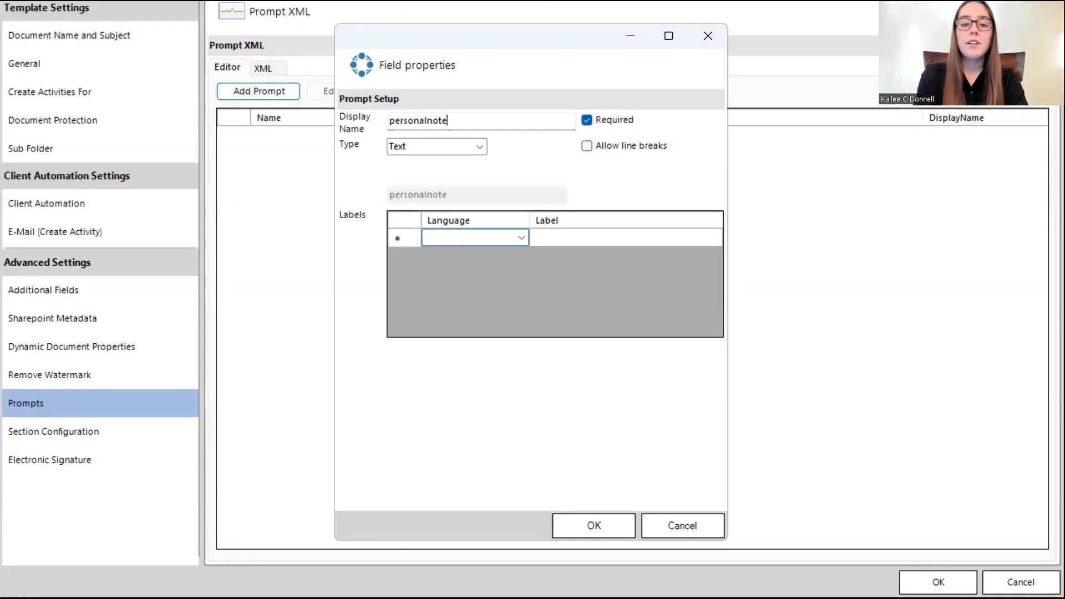
click(480, 147)
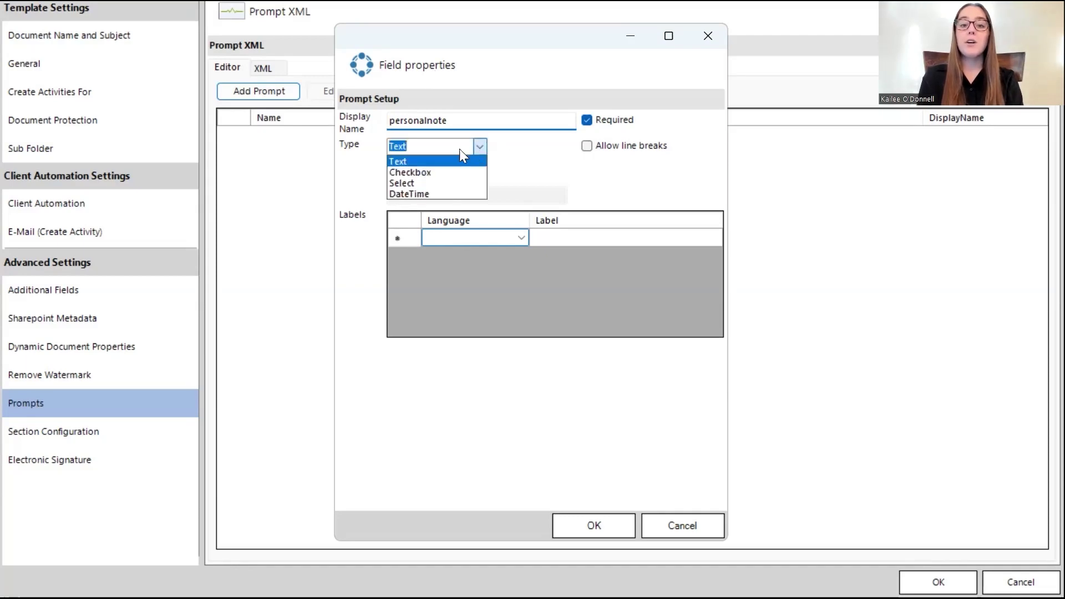
click(453, 161)
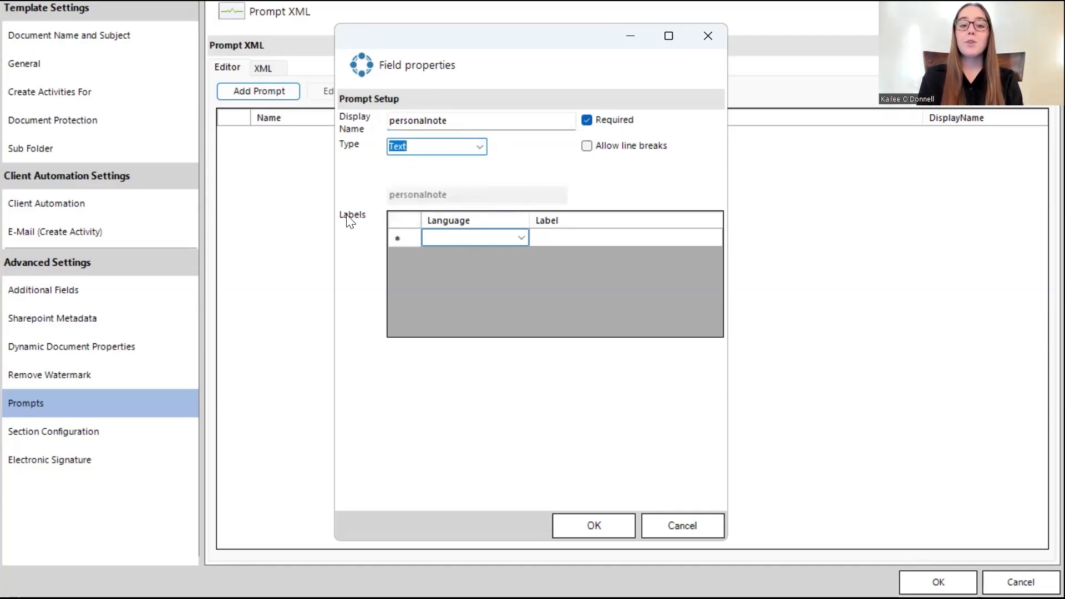
Label the prompt 'Personal Note' in English (United States) and confirm it.
click(521, 239)
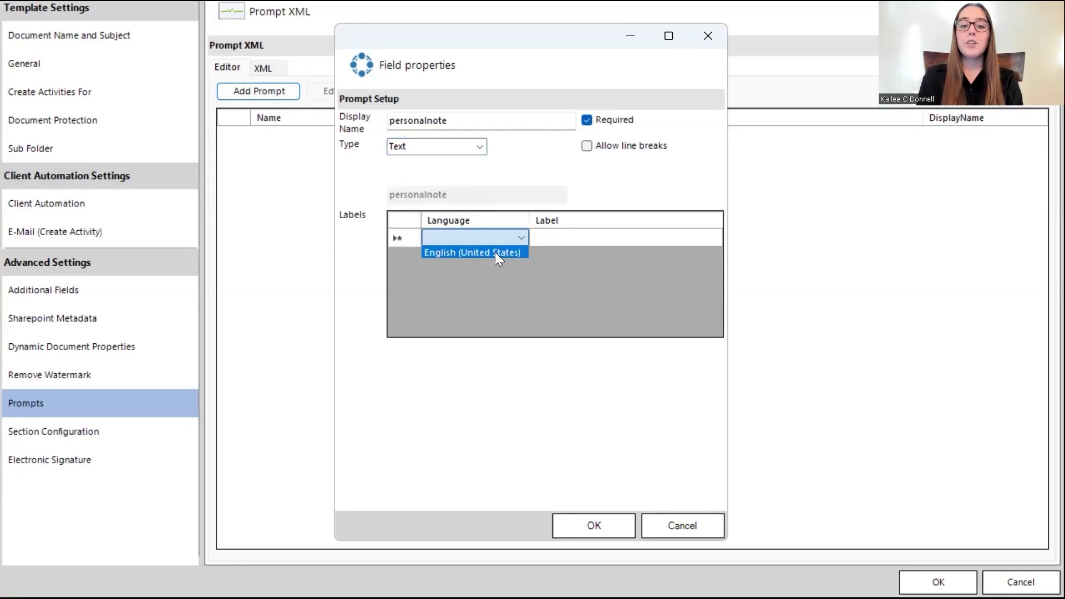
click(495, 252)
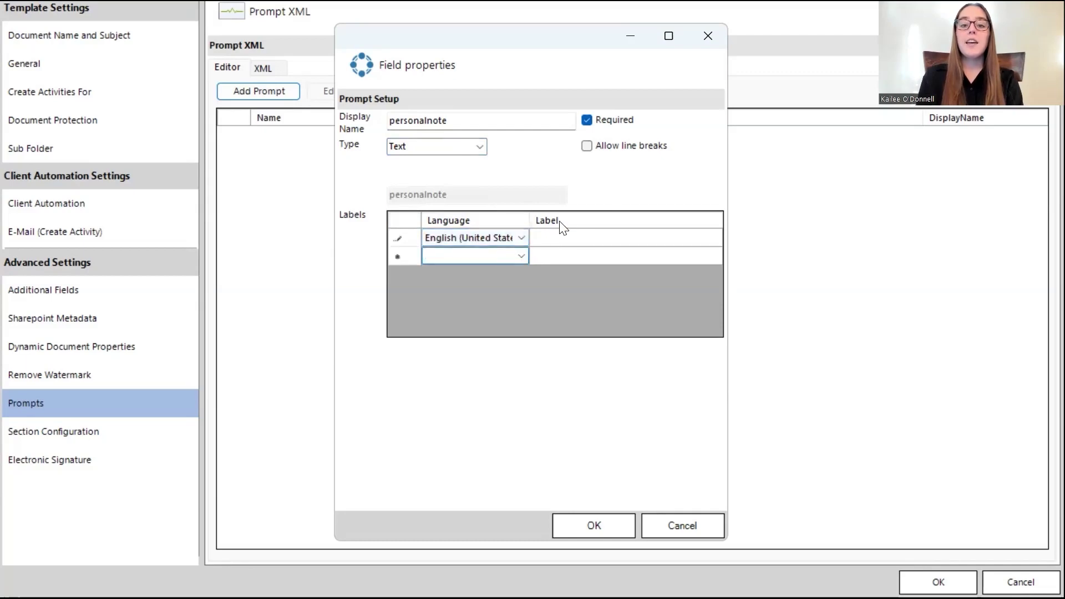
click(558, 244)
click(553, 237)
click(554, 238)
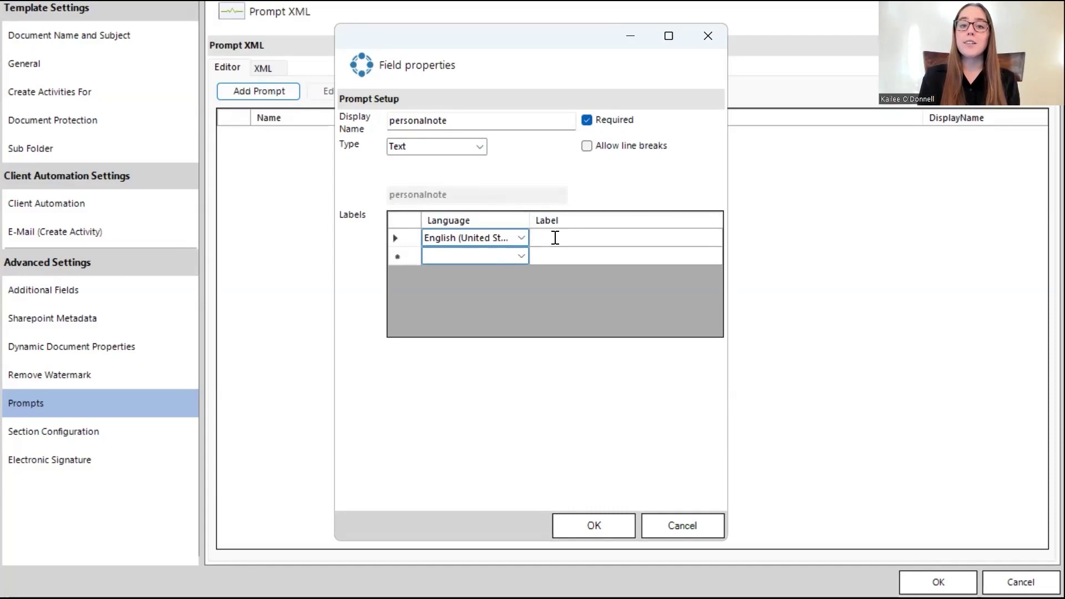
text(Pers)
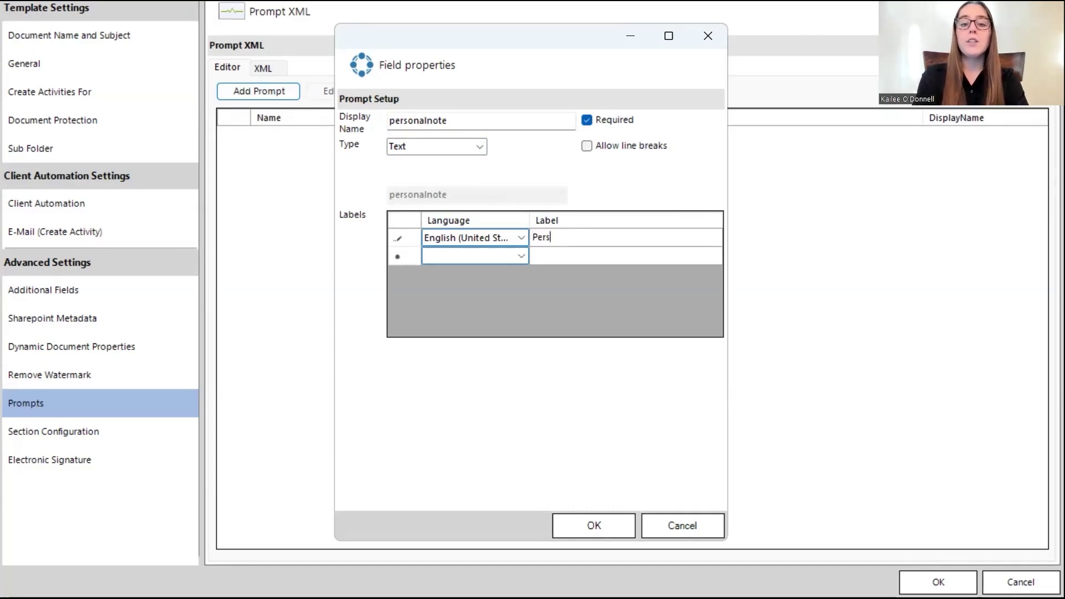
text(onal Note)
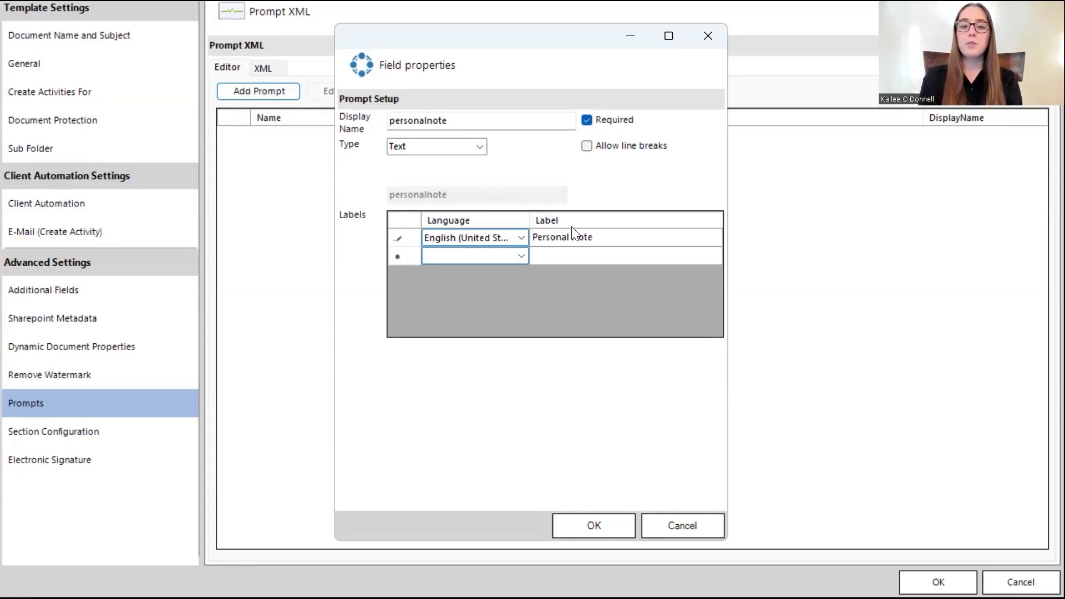
click(587, 524)
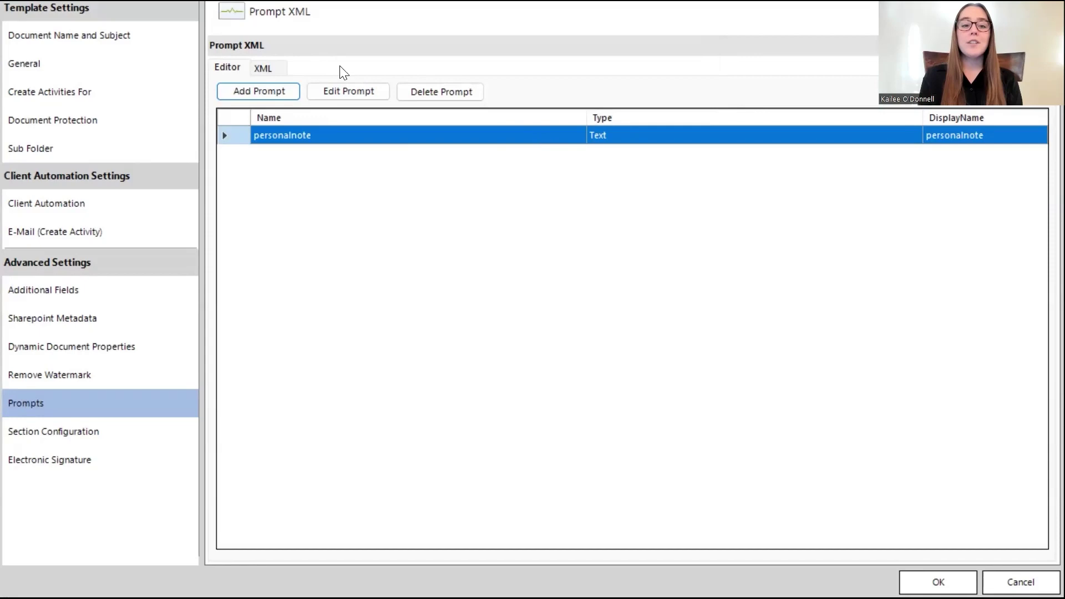
Add a Checkbox prompt named discountcode with English (United States) label language.
key(Return)
click(457, 122)
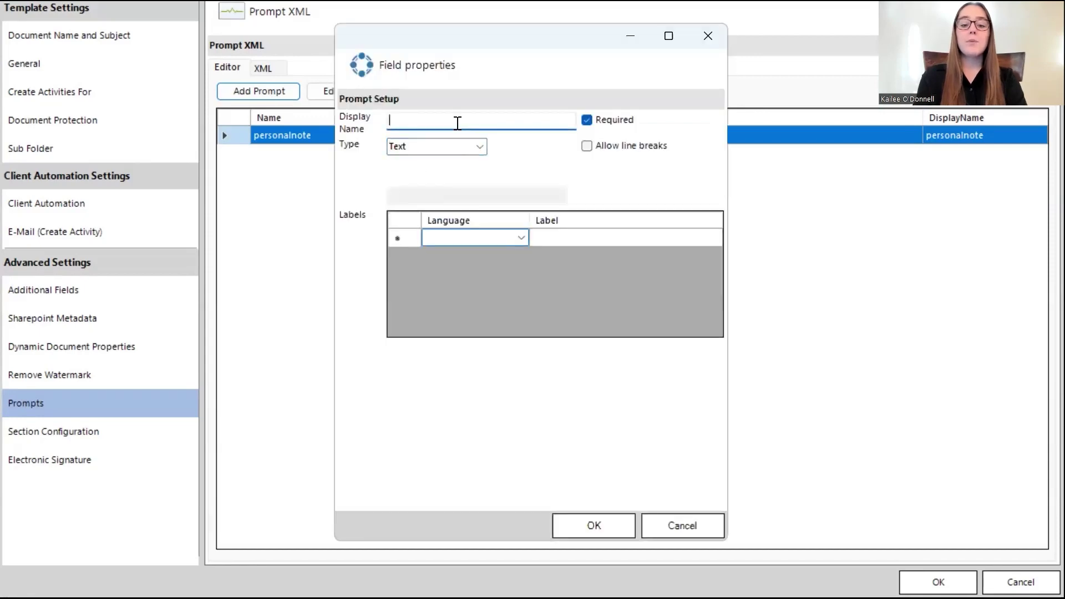
text(discountcode)
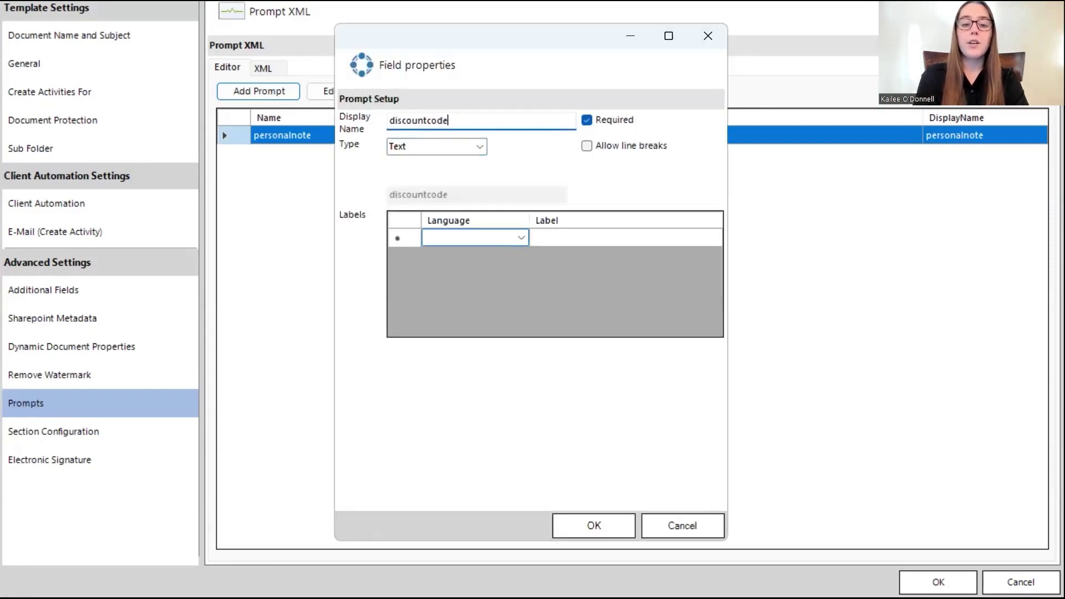
click(479, 146)
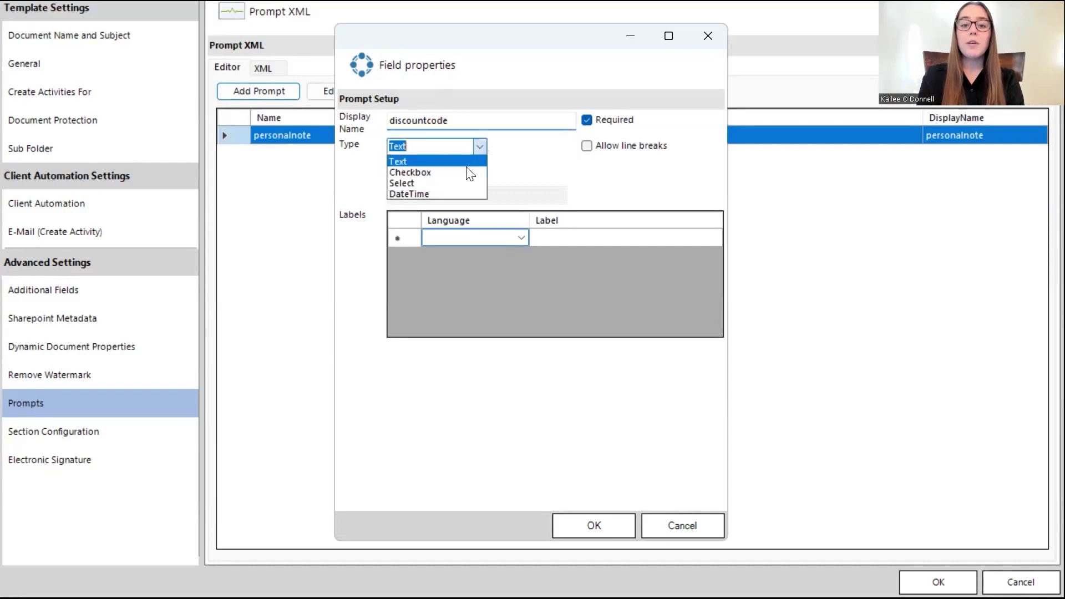
click(469, 177)
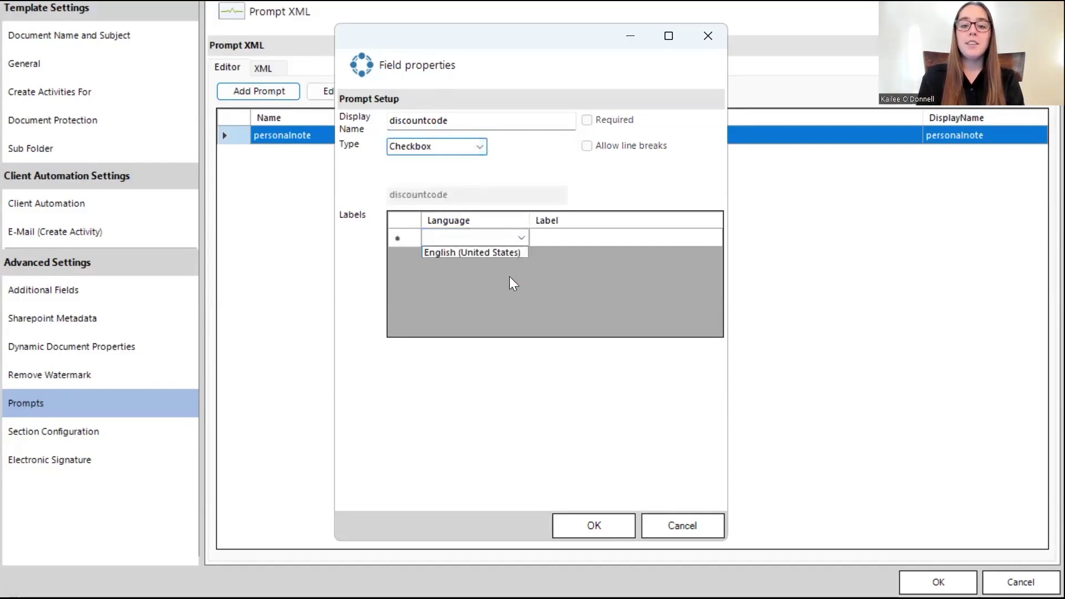
click(498, 253)
click(593, 245)
click(592, 240)
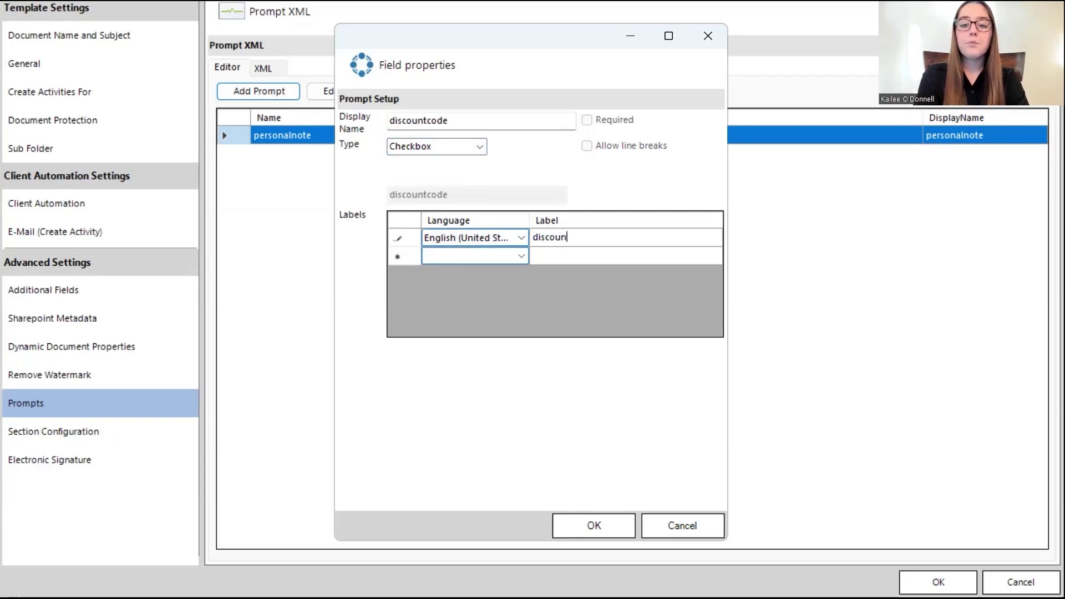
key(BackSpace)
key(BackSpace)
key(BackSpace)
key(BackSpace)
key(BackSpace)
key(BackSpace)
key(BackSpace)
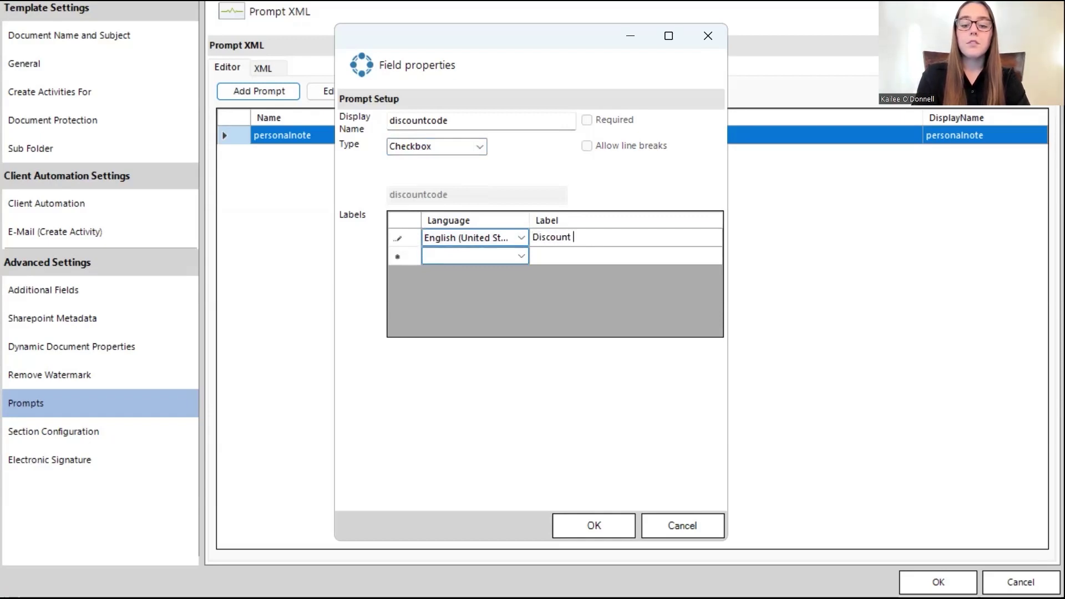
click(592, 525)
Add a Select prompt quoteisvalidfor labelled 'Quote is Valid for' in English (United States).
click(262, 92)
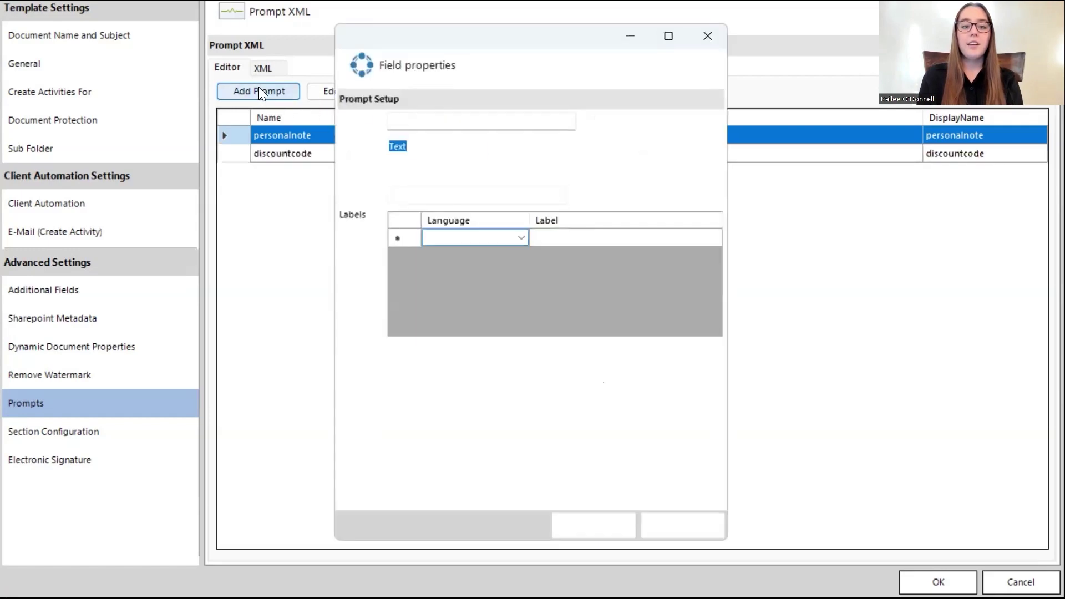
click(496, 121)
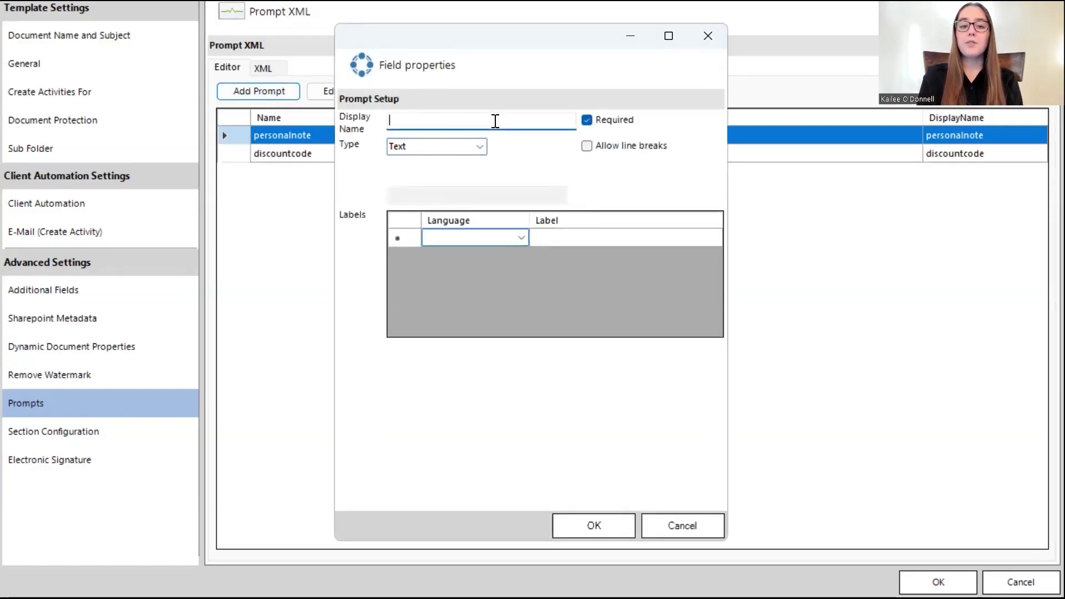
text(quoteis)
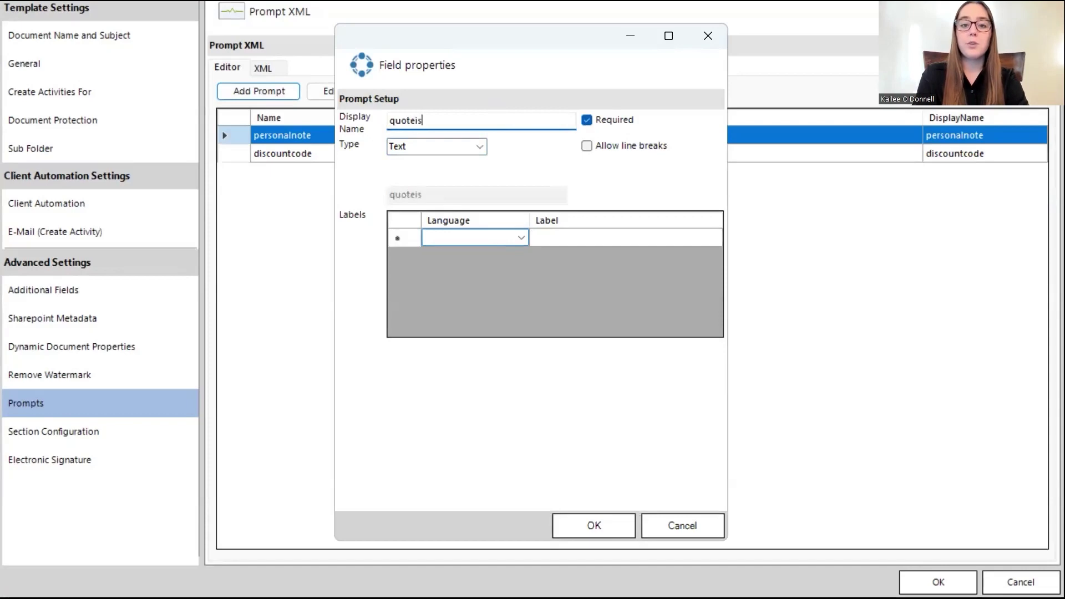
text(validfor)
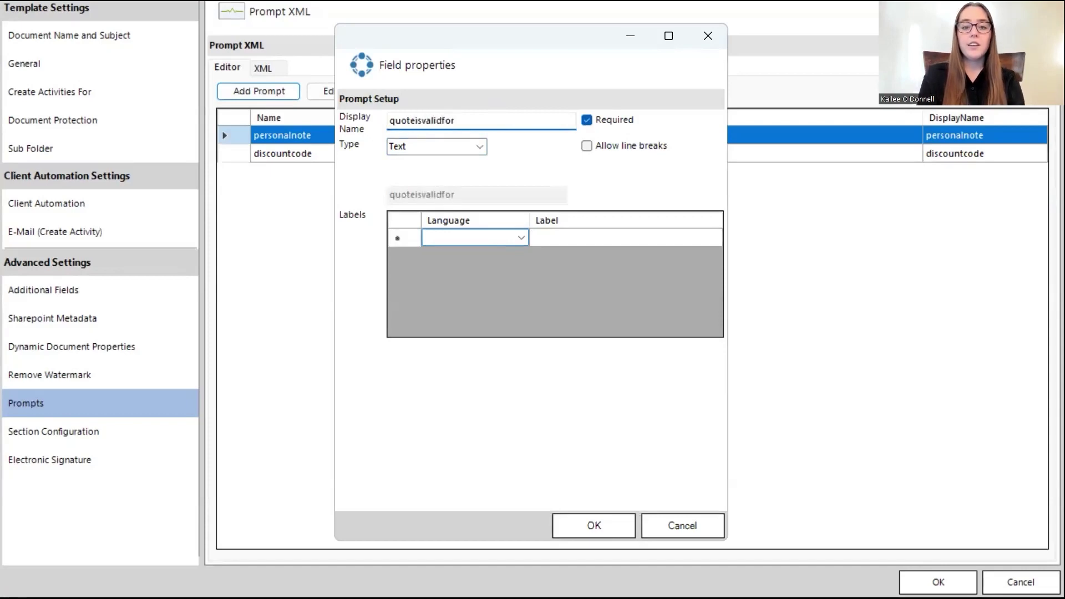
click(479, 147)
click(464, 182)
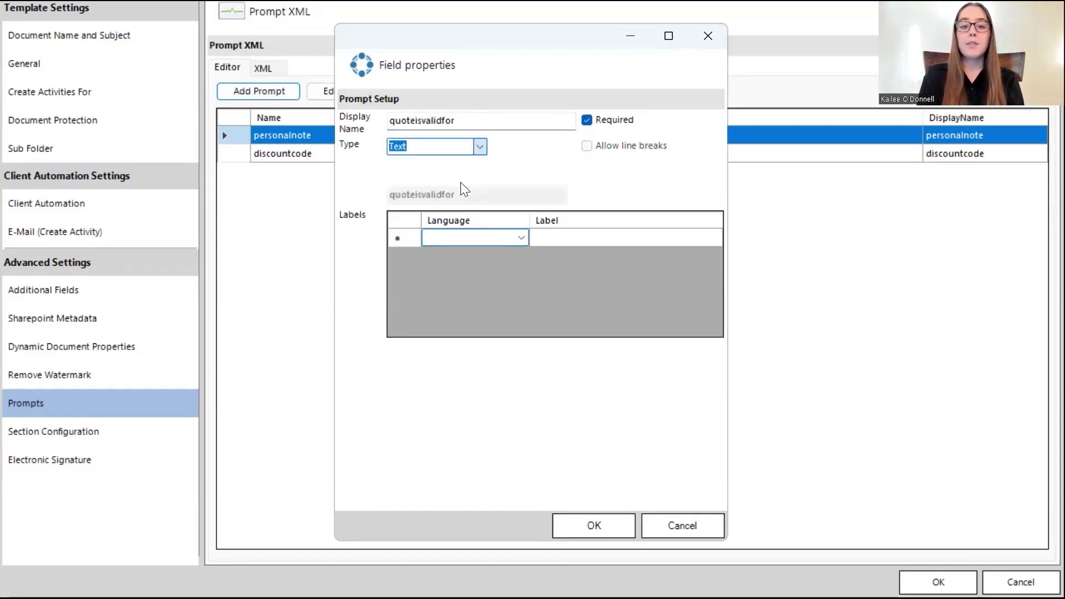
click(518, 236)
click(493, 252)
click(590, 236)
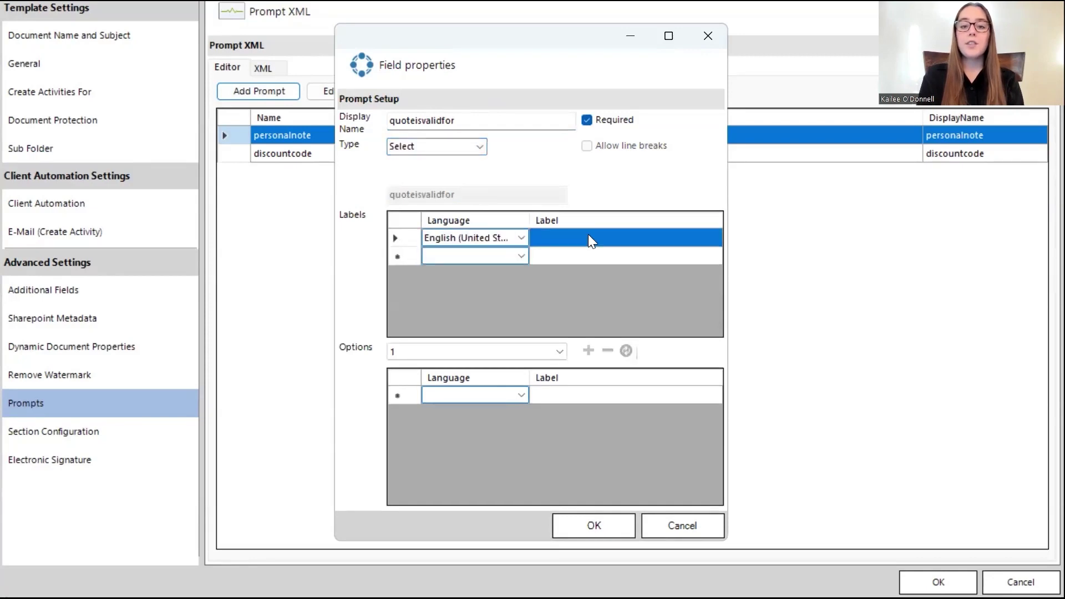
click(589, 236)
text(Quote is Valid for)
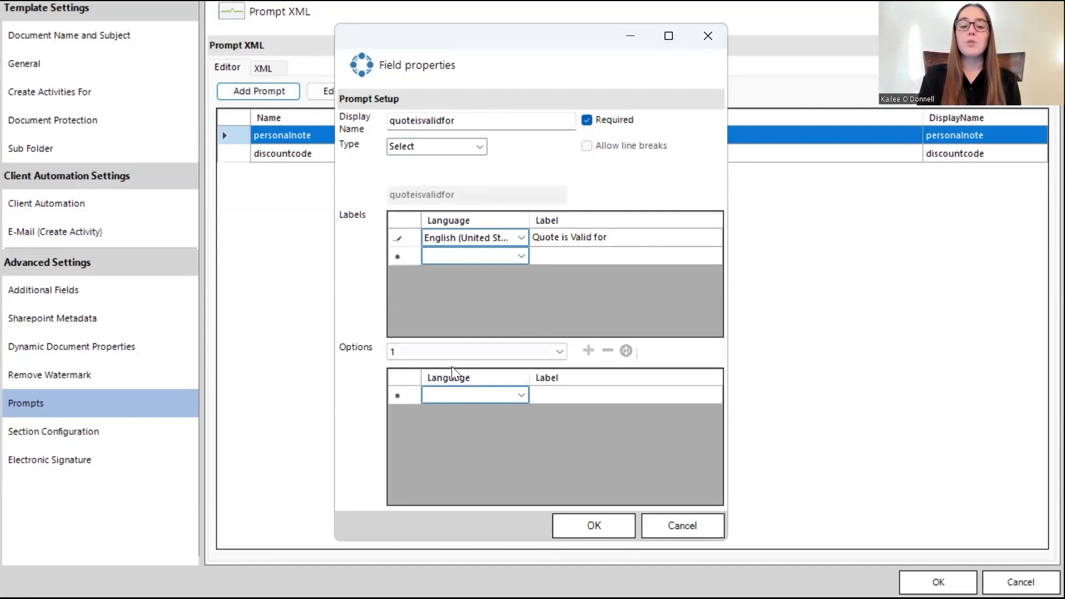
Give the prompt English options '30 days' and '60 days', then save it.
click(521, 395)
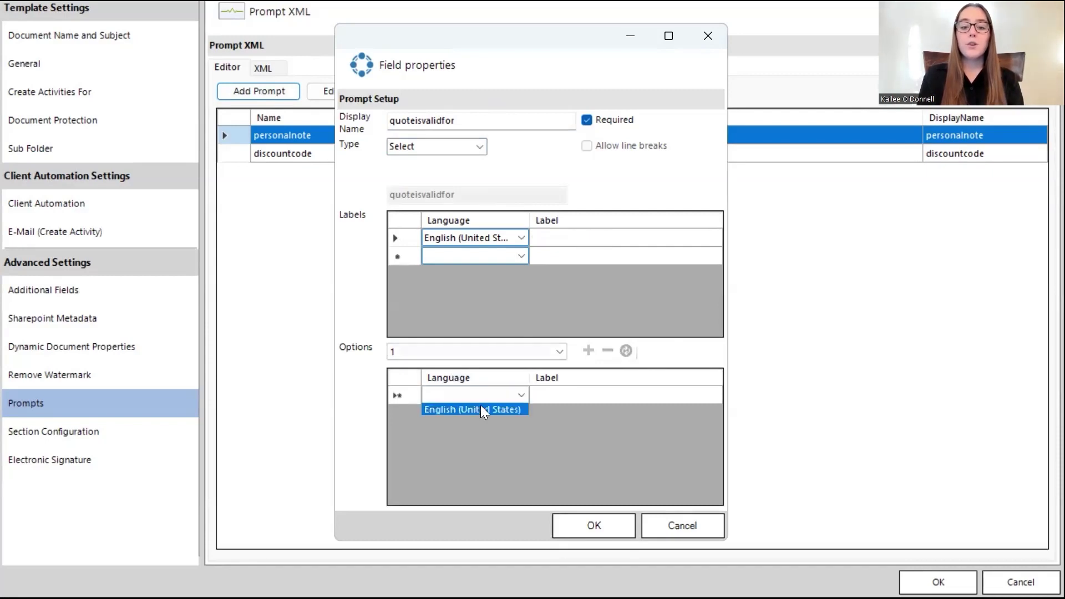
click(481, 409)
click(579, 397)
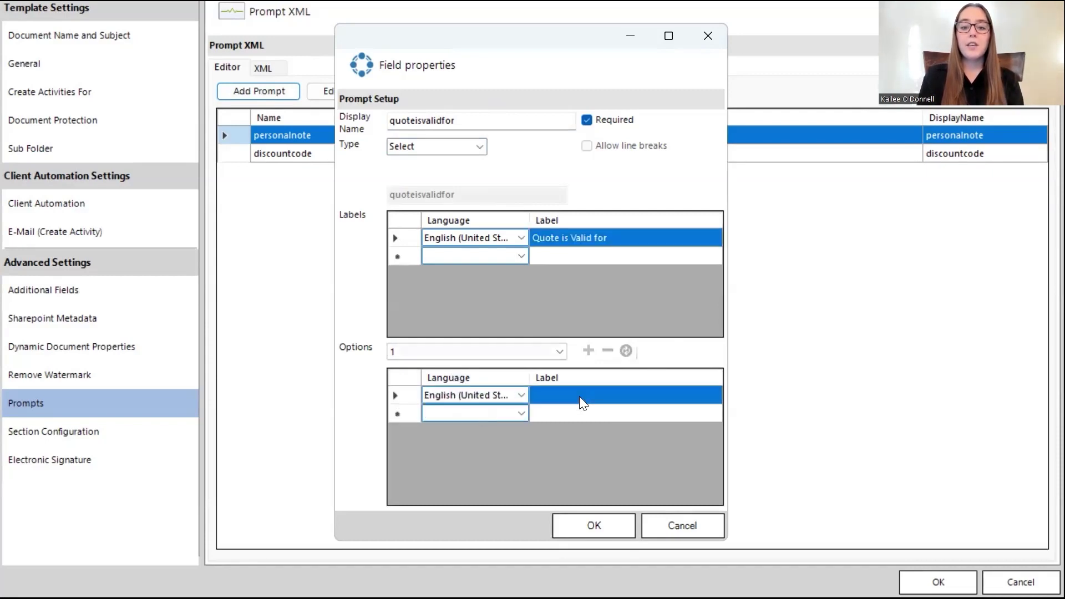
click(581, 396)
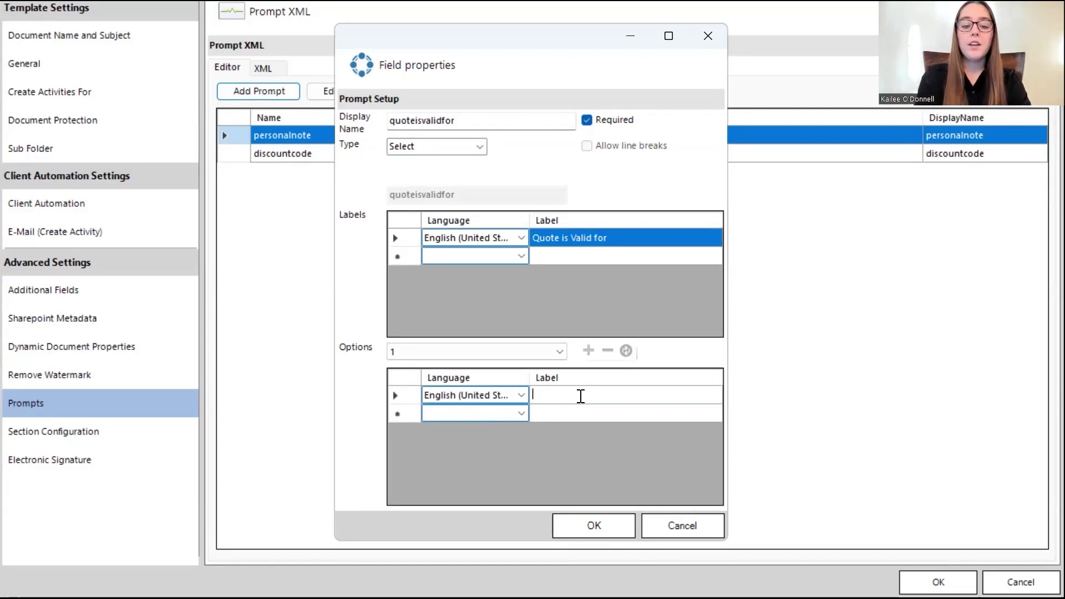
text(30 days)
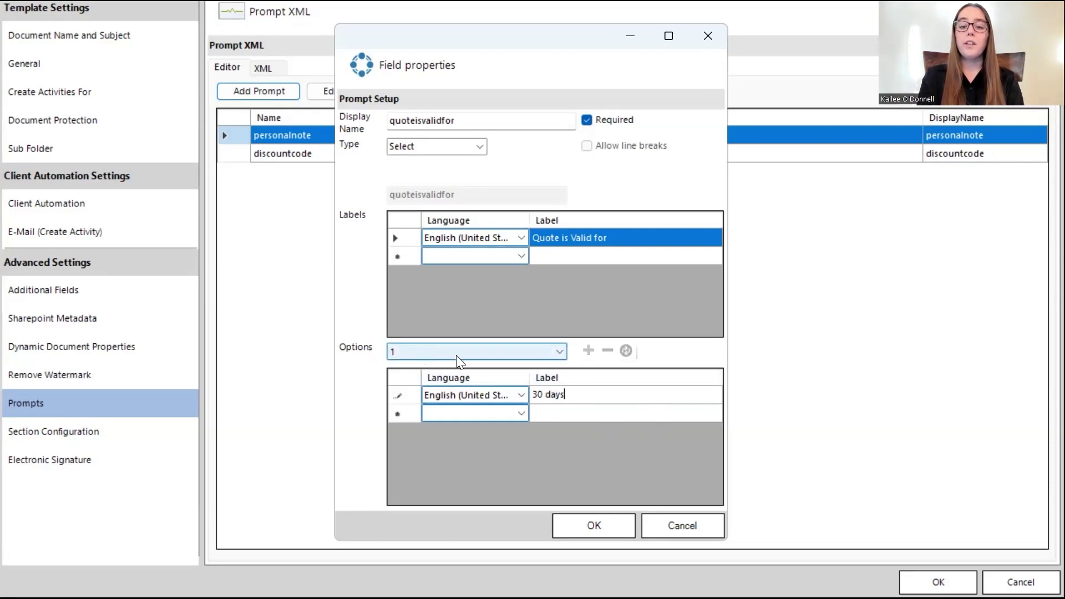
click(589, 350)
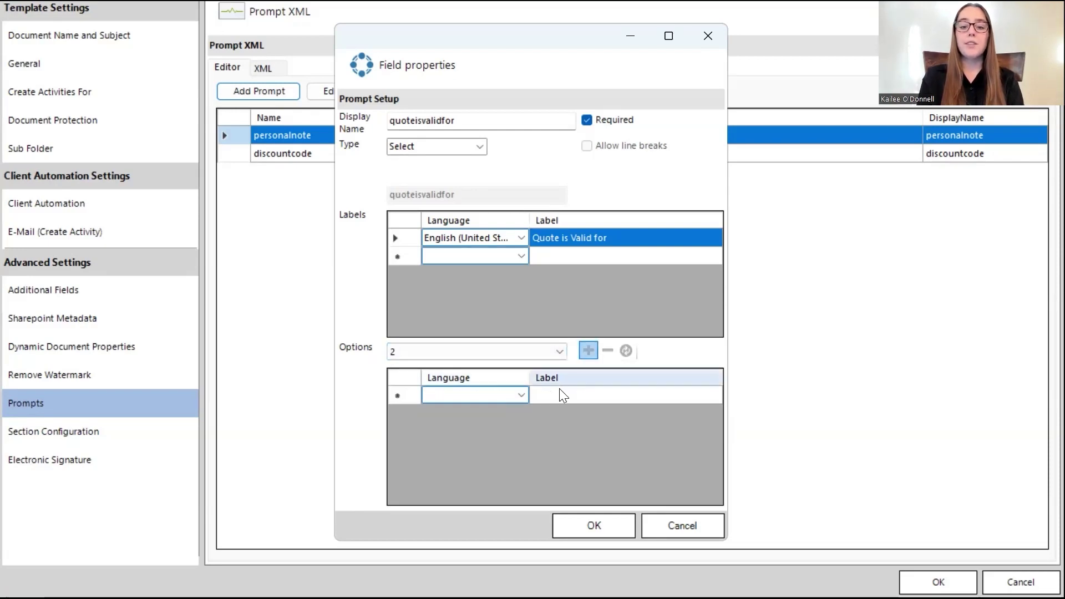
click(521, 395)
click(521, 395)
click(475, 415)
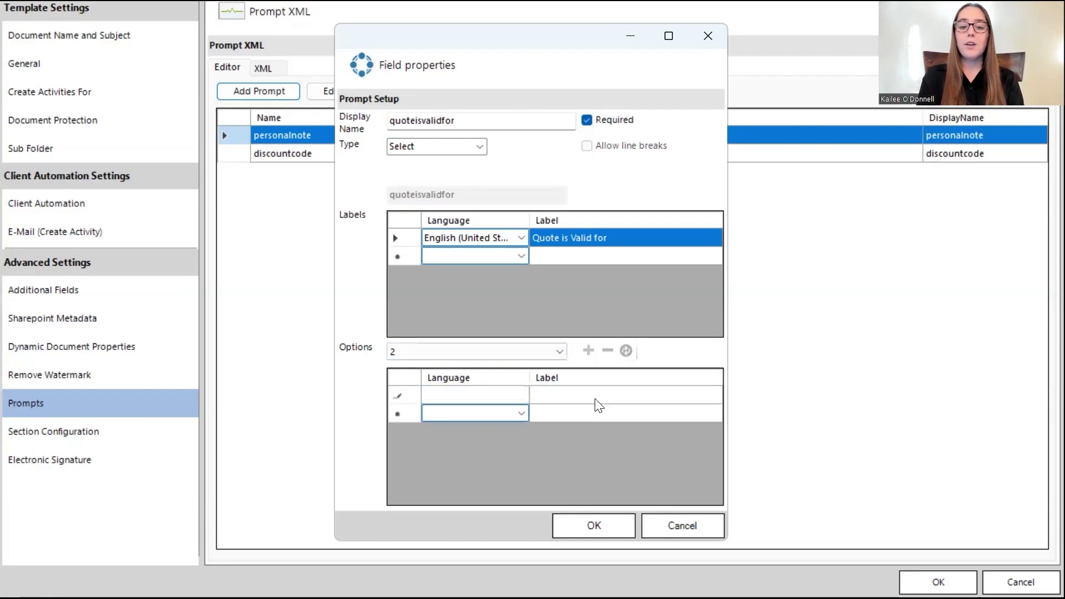
click(596, 399)
click(564, 392)
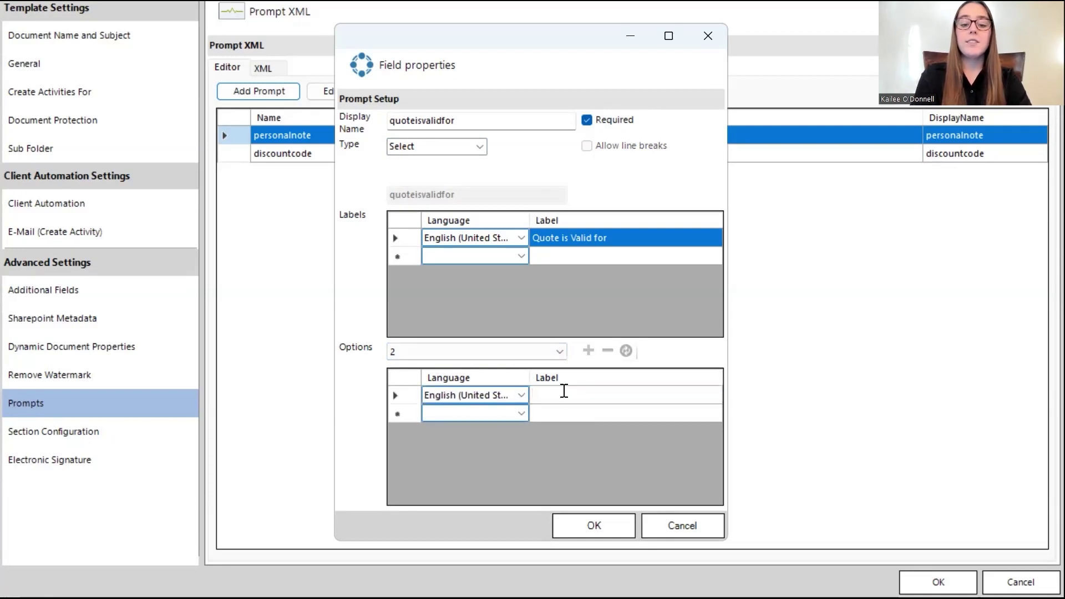
text(60 days)
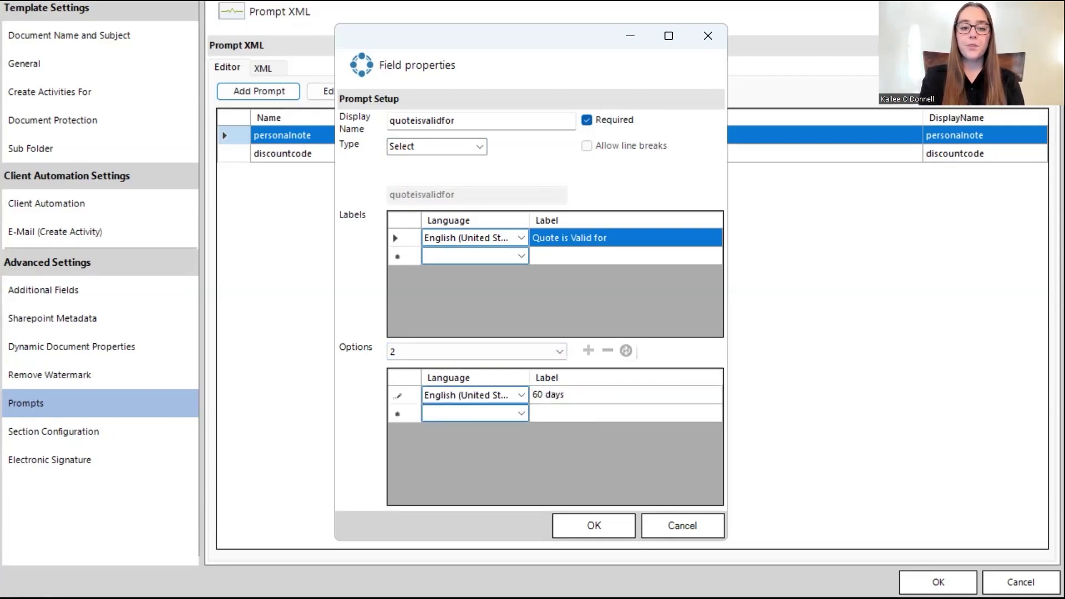
click(599, 526)
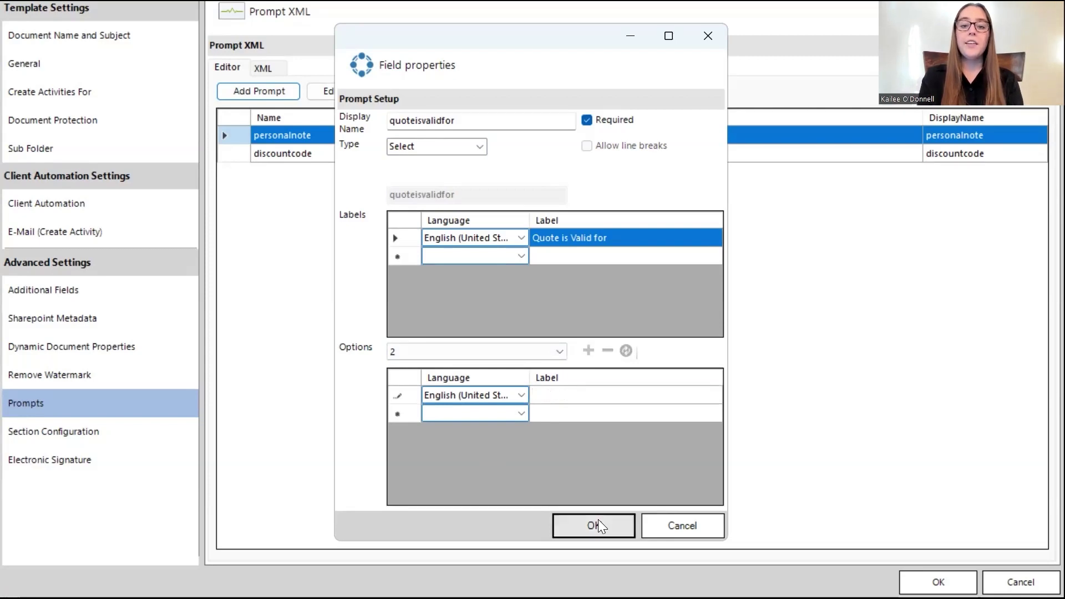
Add a prompt named datetime of type DateTime, limited to the Date format.
click(246, 94)
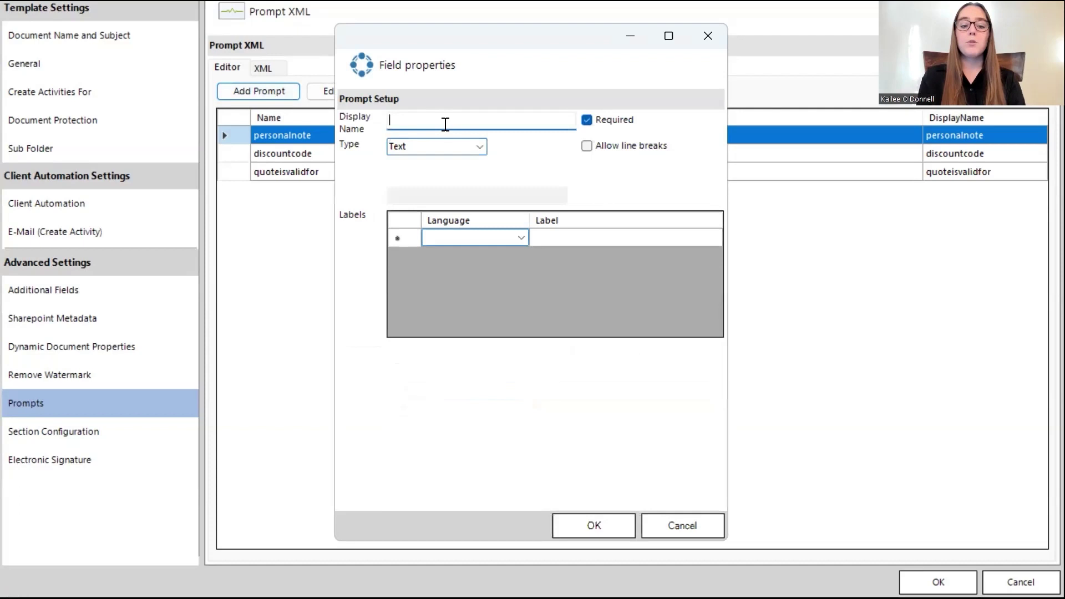
text(datetime)
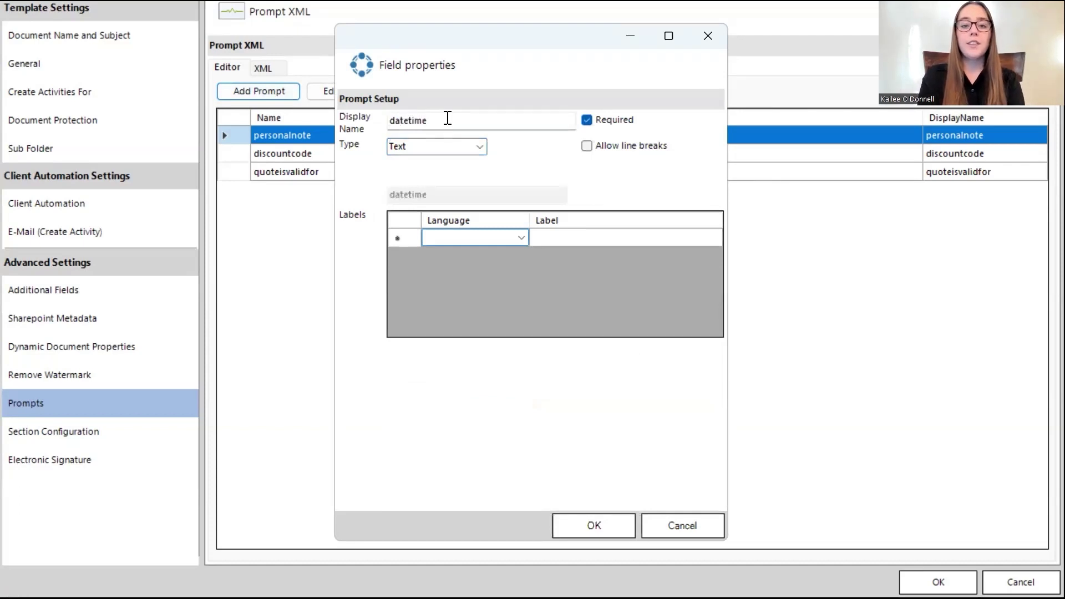
click(480, 147)
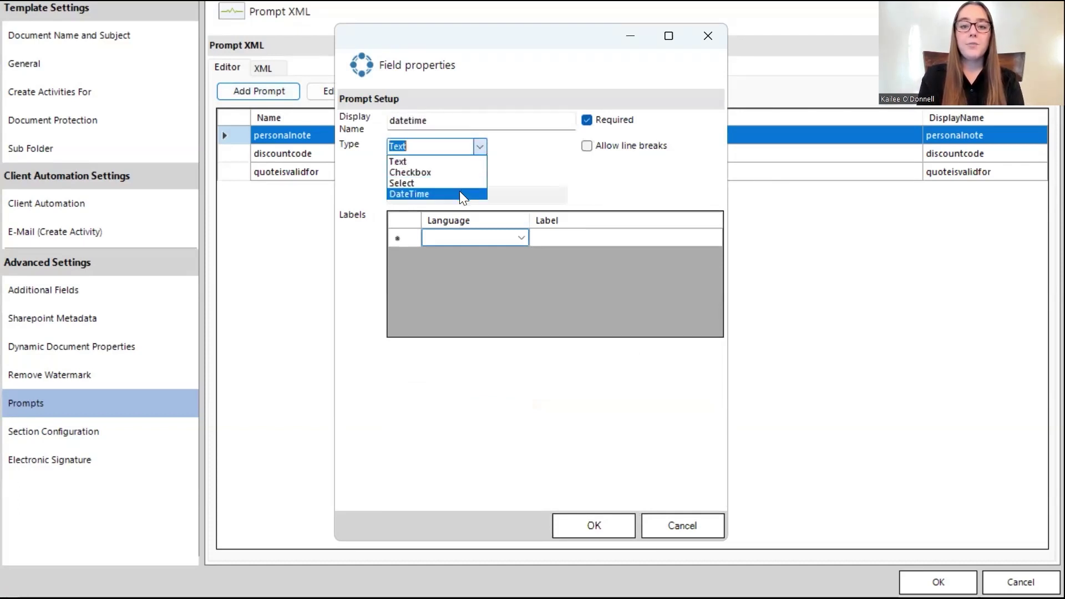
click(464, 195)
click(480, 172)
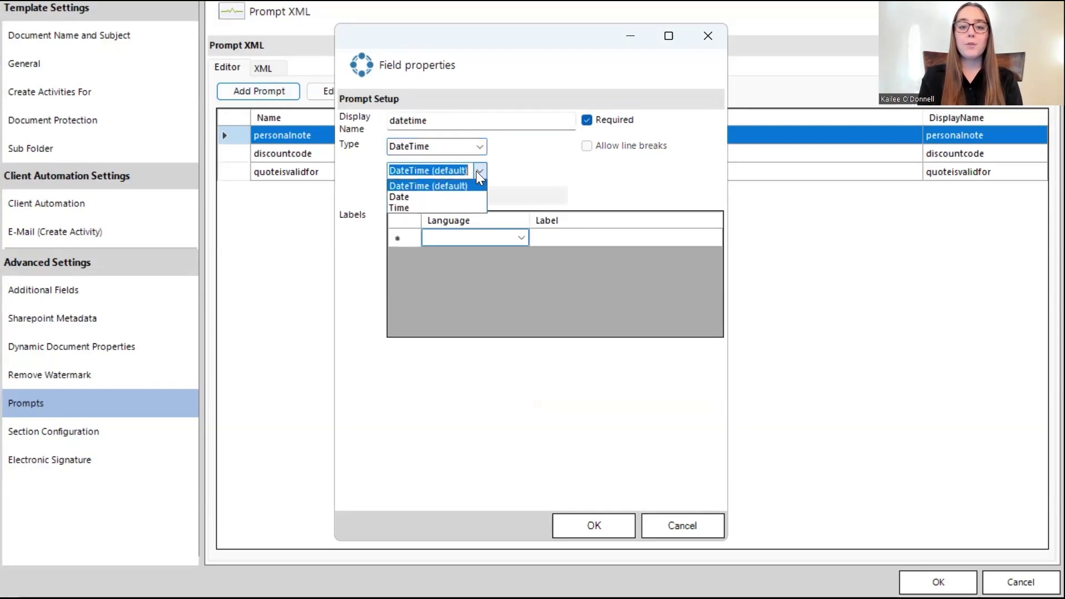
click(445, 198)
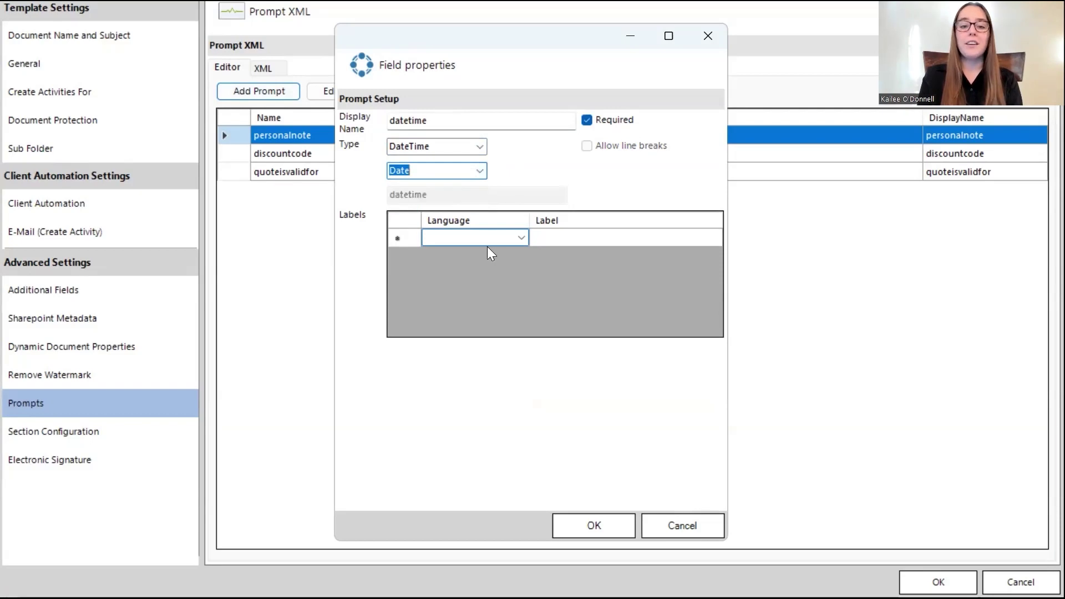
Label it 'Date that quote is sent' in English (United States), save, and close the settings.
click(521, 239)
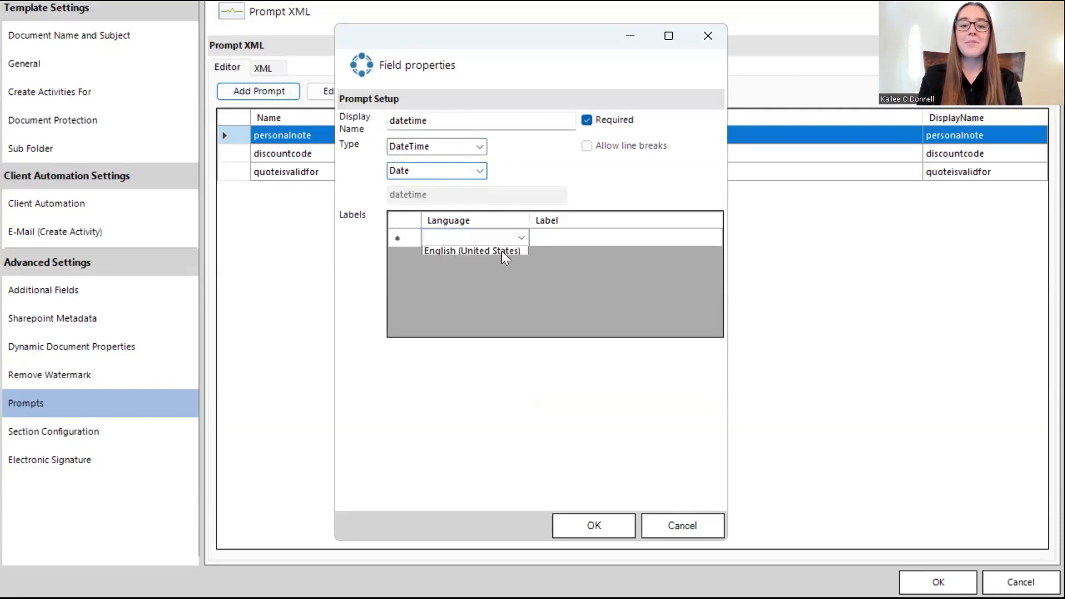
click(519, 249)
click(544, 238)
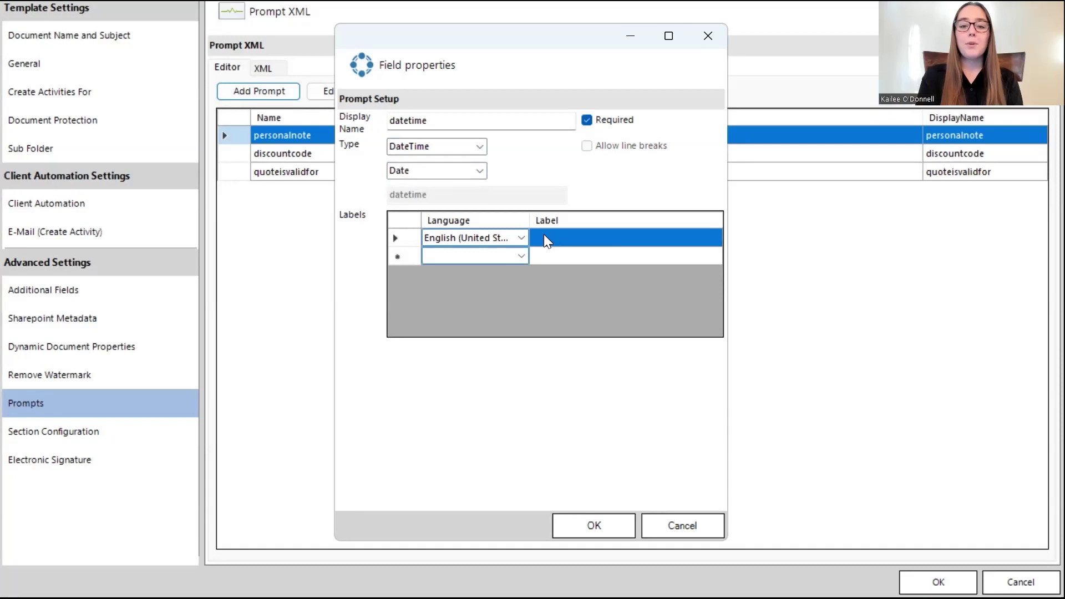
click(545, 236)
text(d)
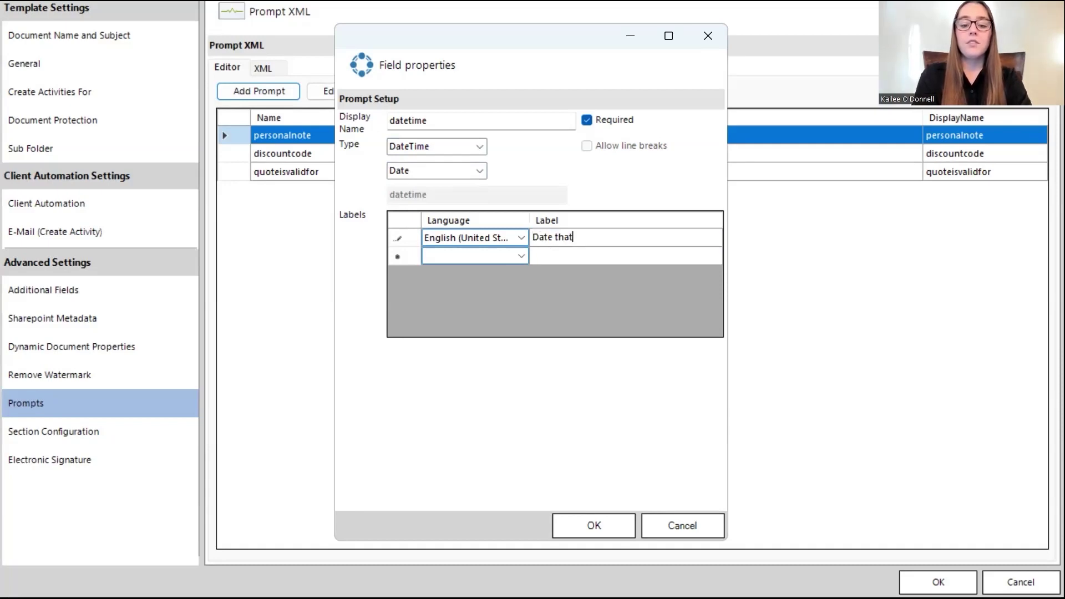
text(ate that quote is sent)
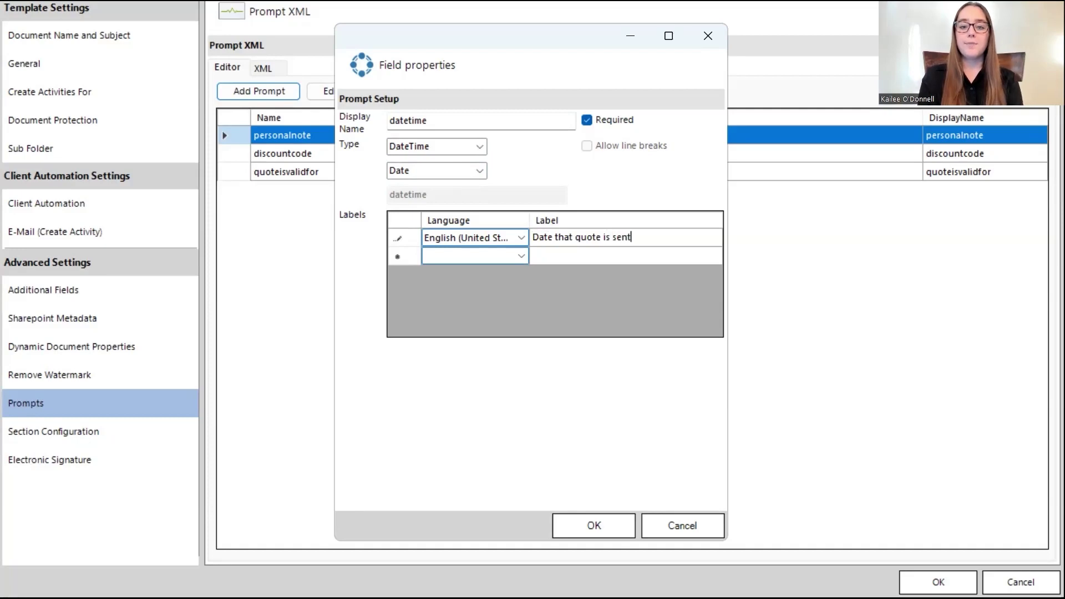
click(569, 524)
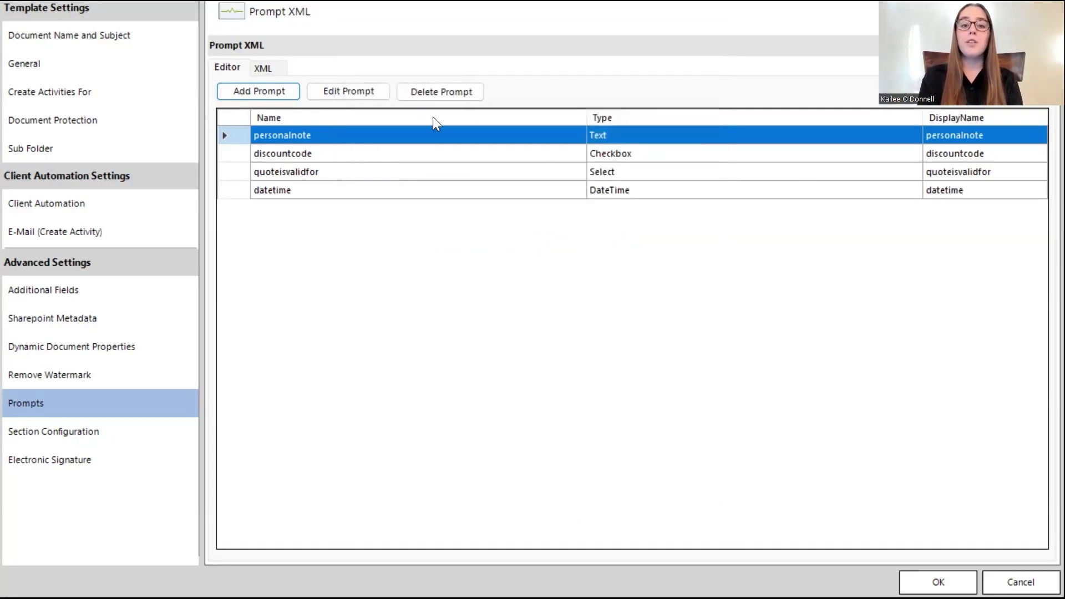
click(917, 577)
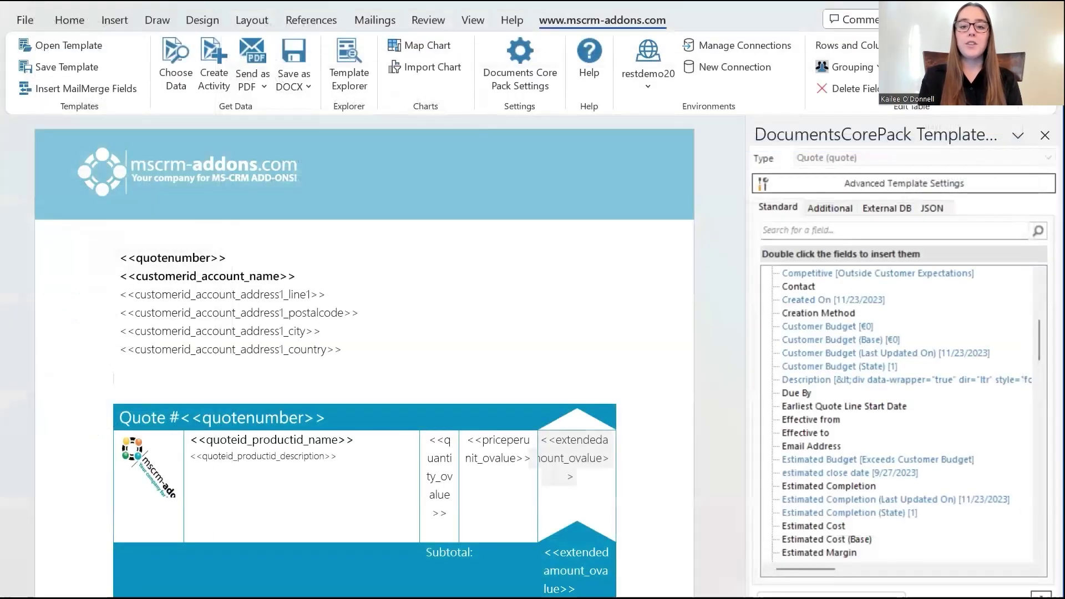
Insert the personalnote prompt field on its own line below the customer address block.
drag(737, 220, 735, 235)
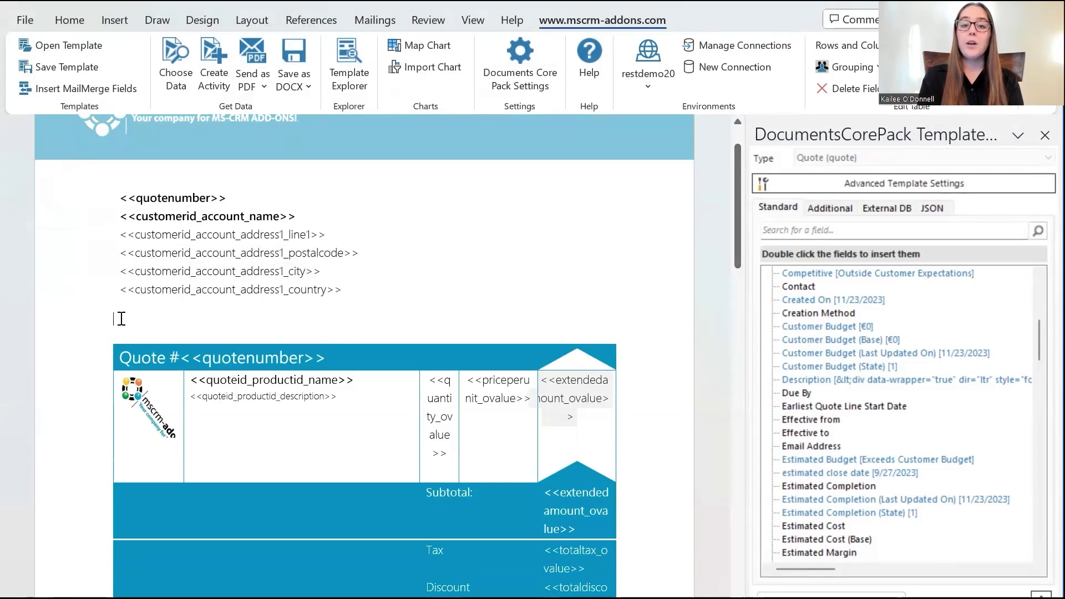
drag(737, 223, 737, 237)
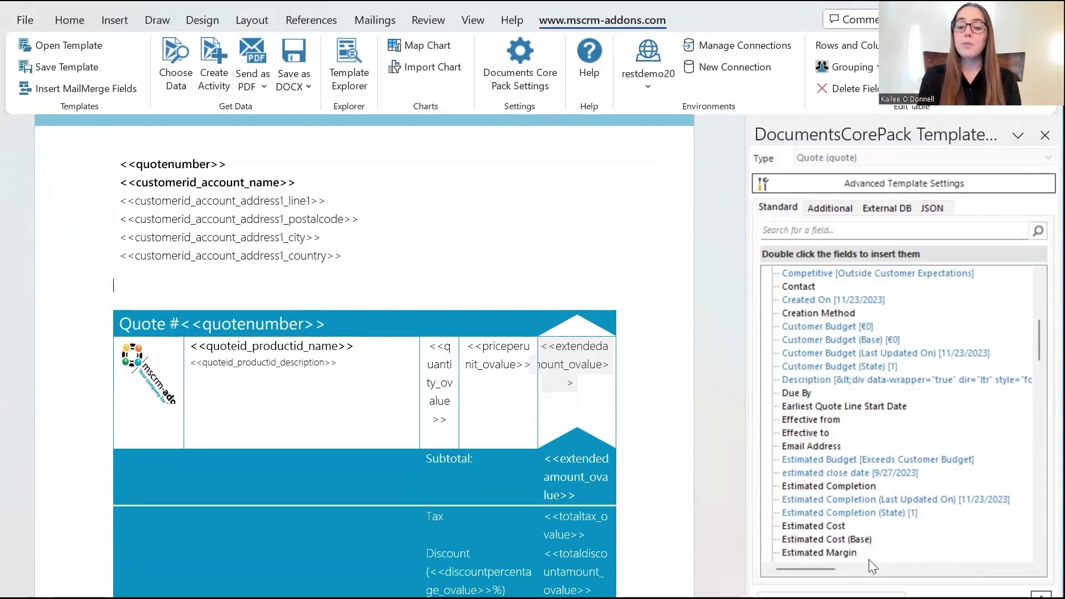
click(831, 596)
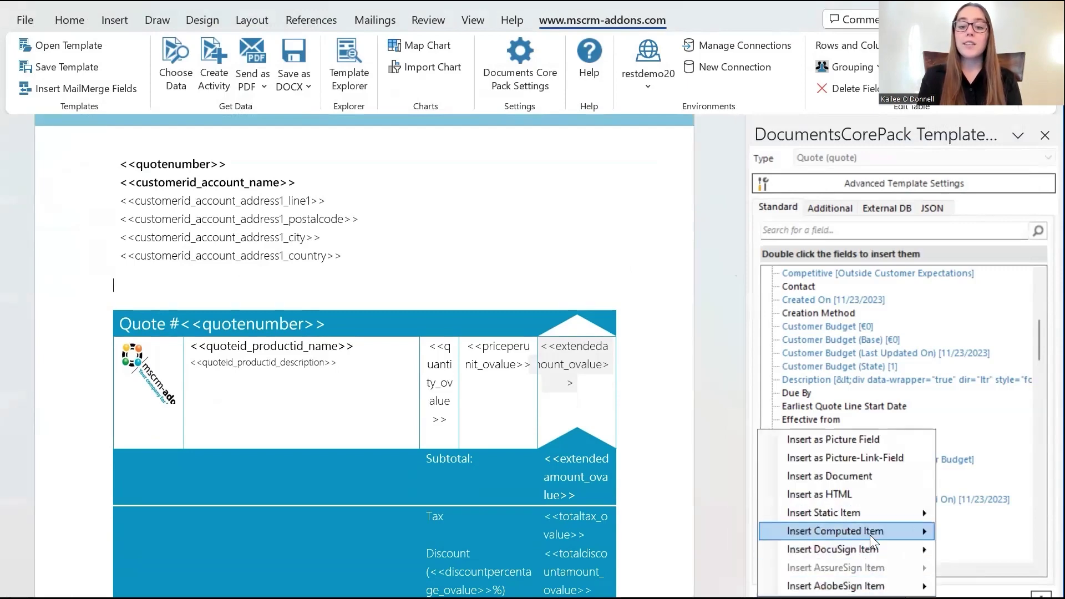
mouse_move(870, 535)
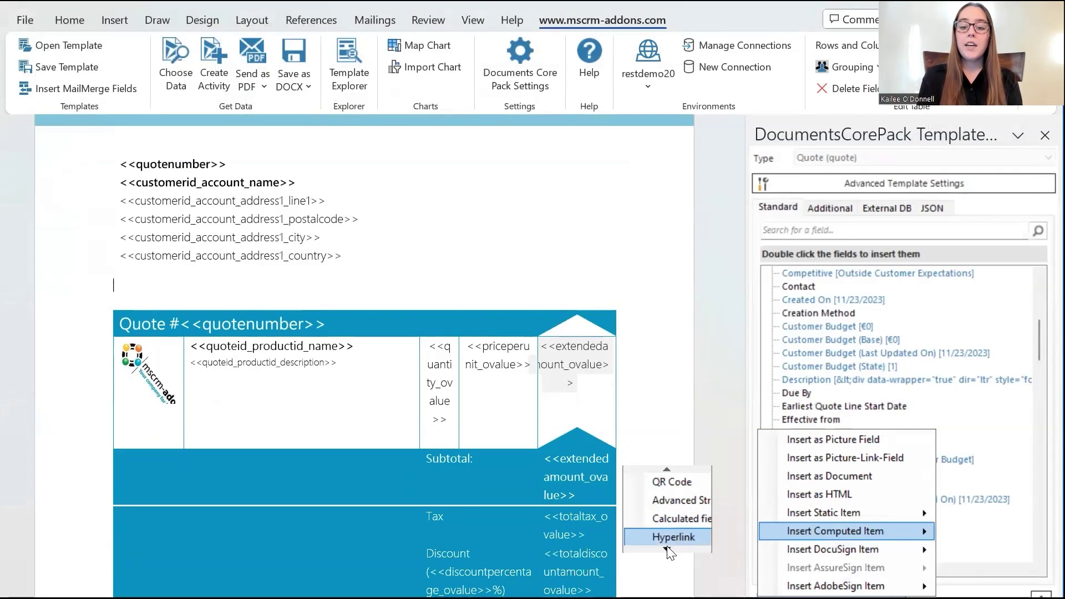
mouse_move(668, 549)
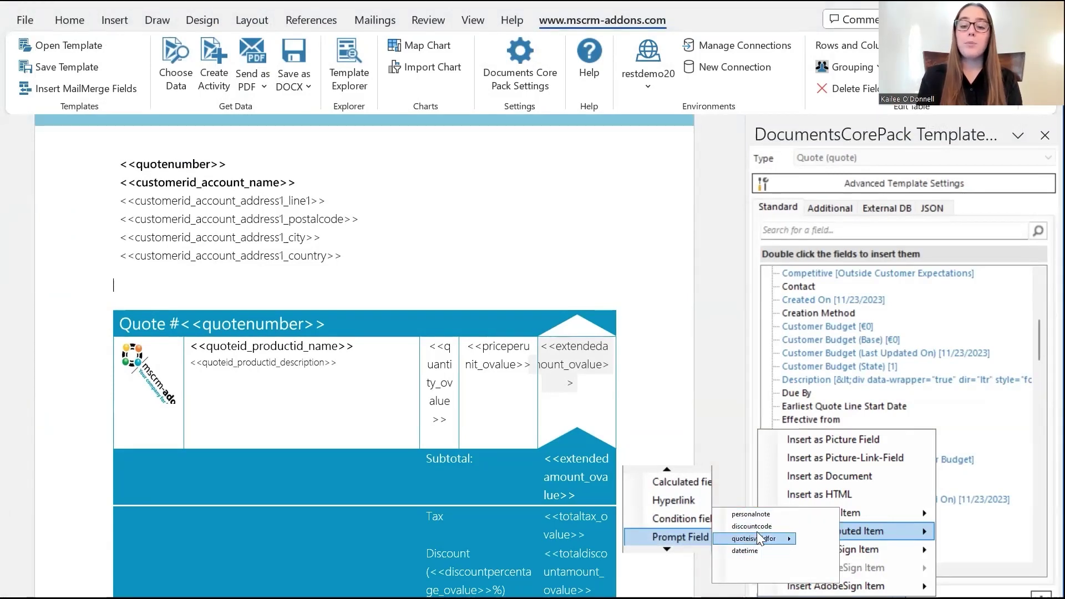
click(757, 515)
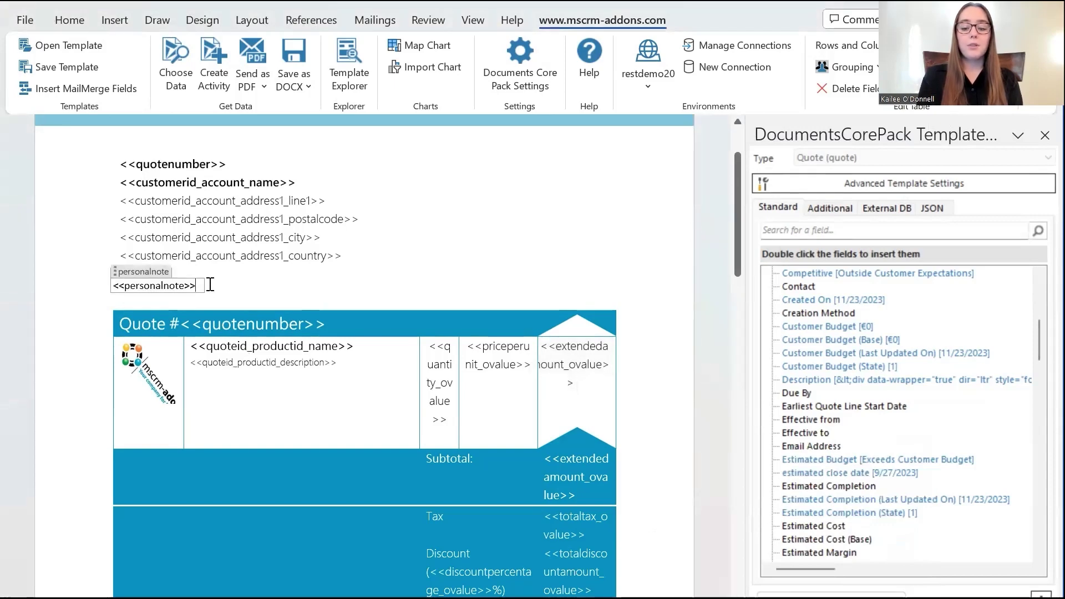
Insert the discountcode prompt field on a new line below personalnote.
key(Return)
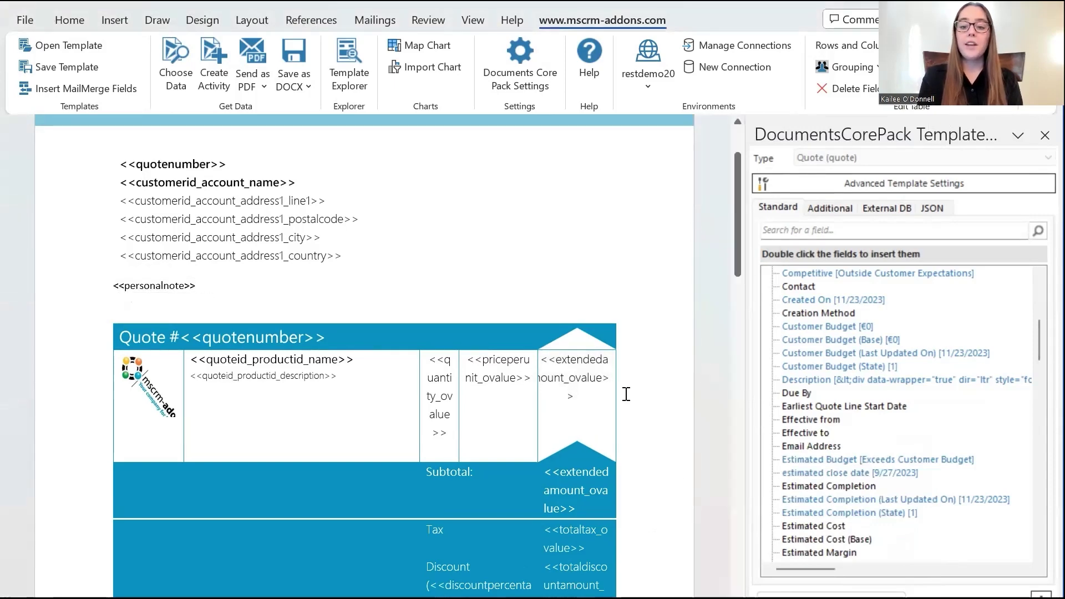
right_click(815, 552)
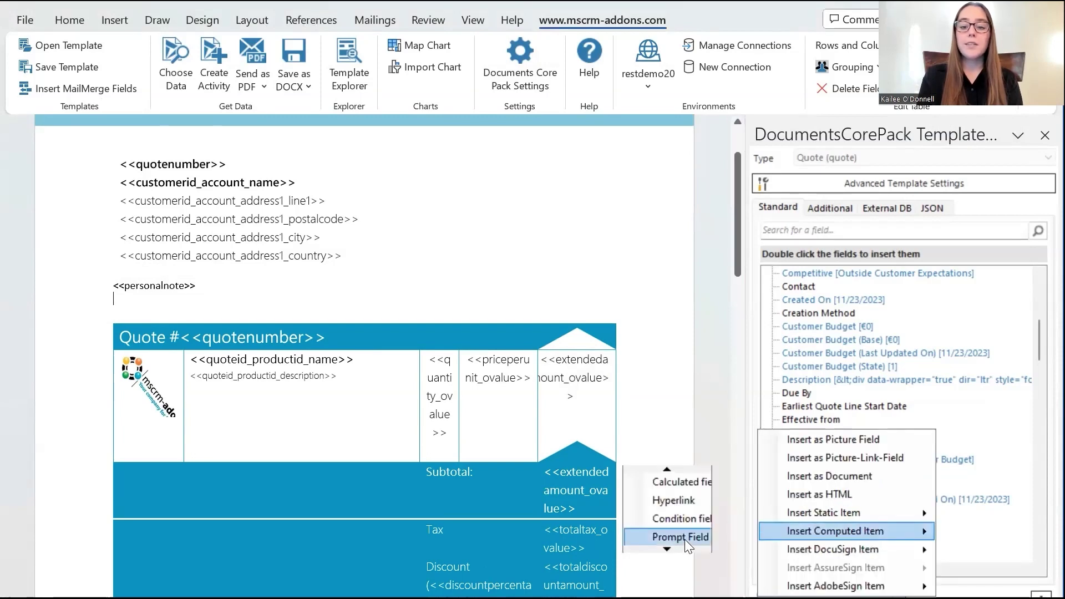
mouse_move(685, 538)
click(746, 527)
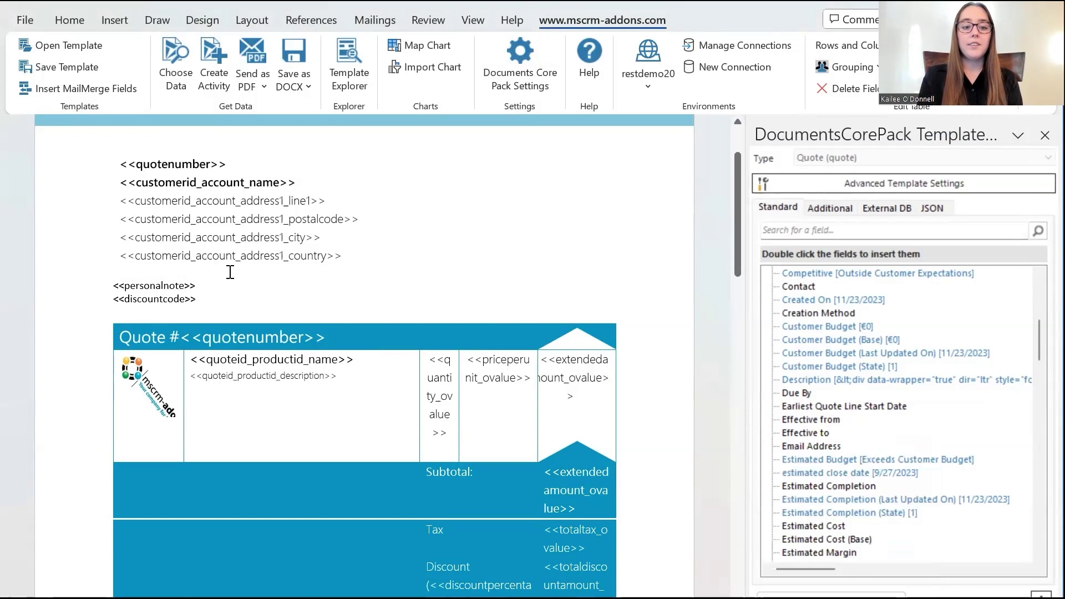
Insert the quoteisvalidfor Option 1 and Option 2 prompt fields on the next line.
click(227, 301)
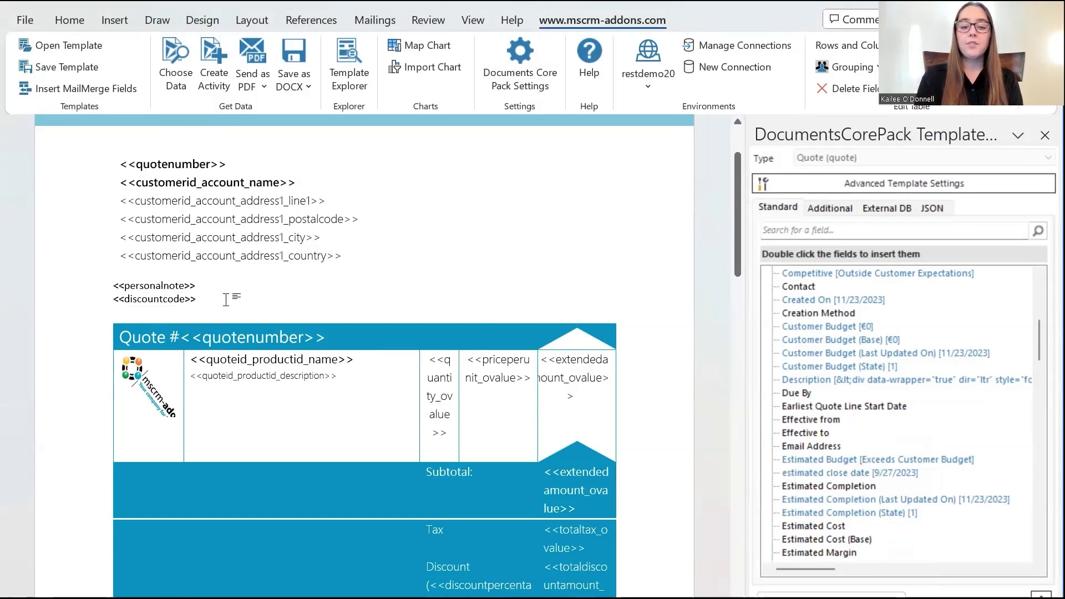
key(Return)
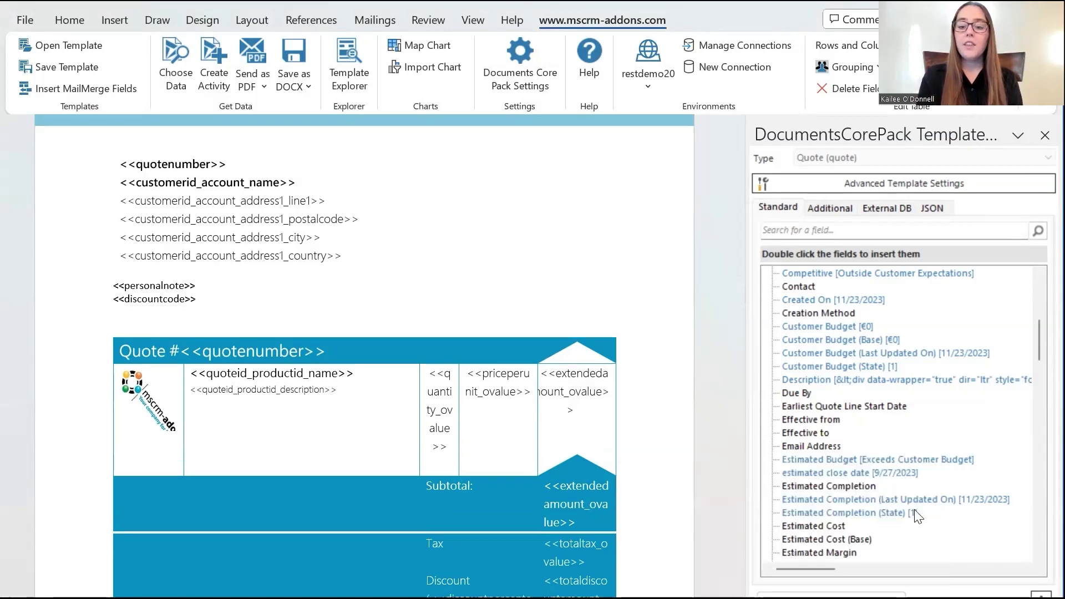
right_click(760, 549)
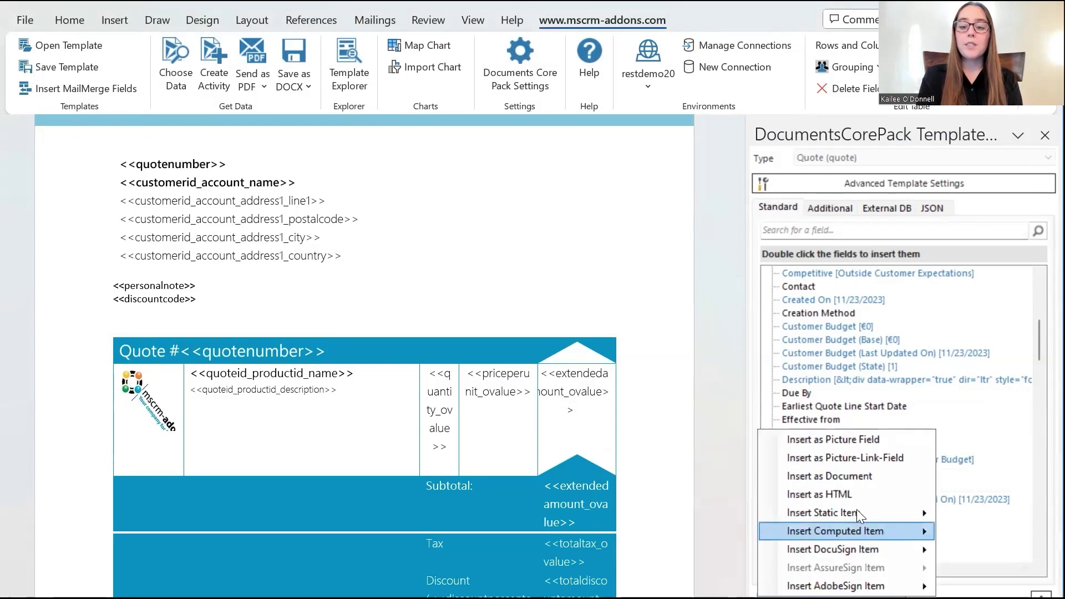
mouse_move(860, 526)
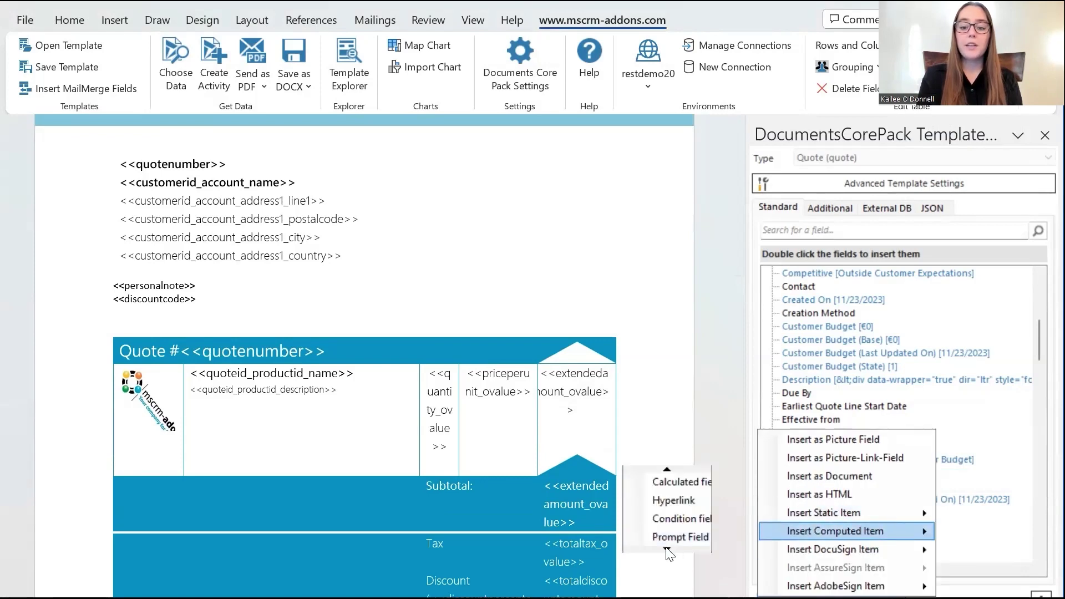
scroll(678, 534, down, 1)
mouse_move(680, 520)
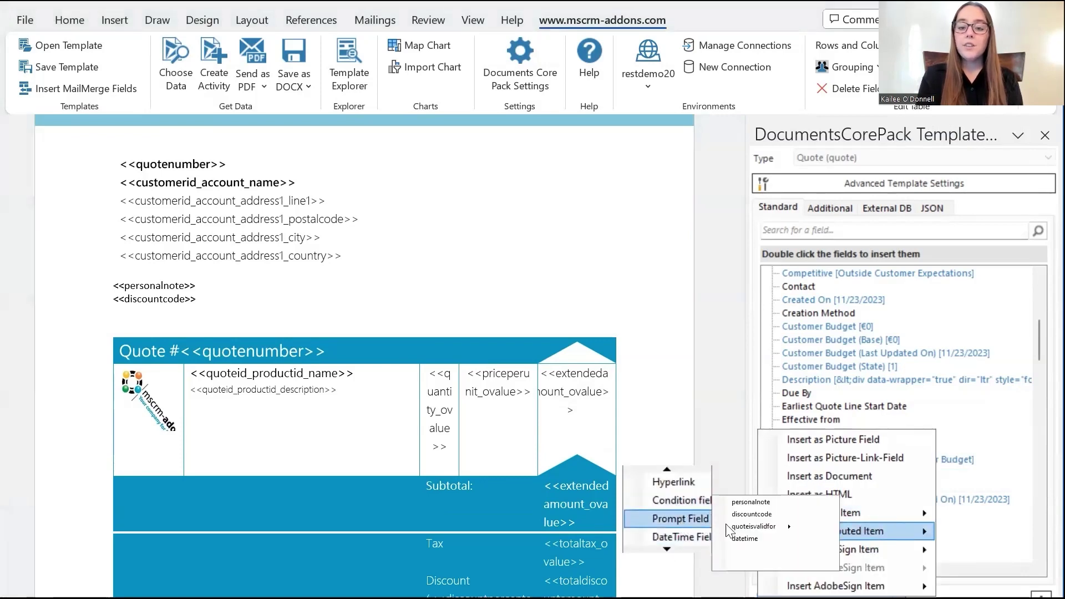
mouse_move(751, 525)
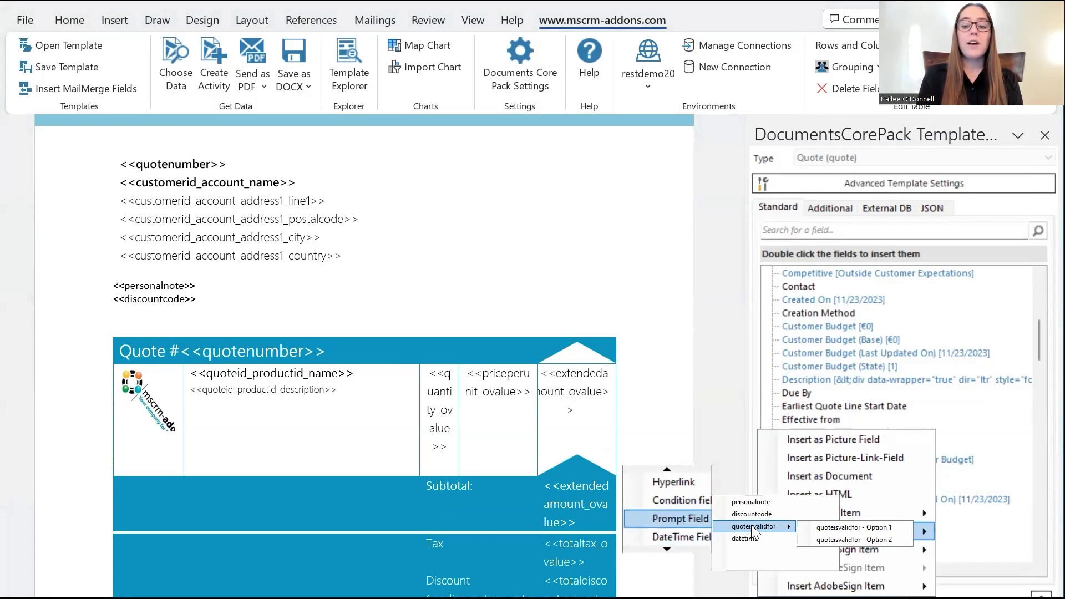
click(816, 530)
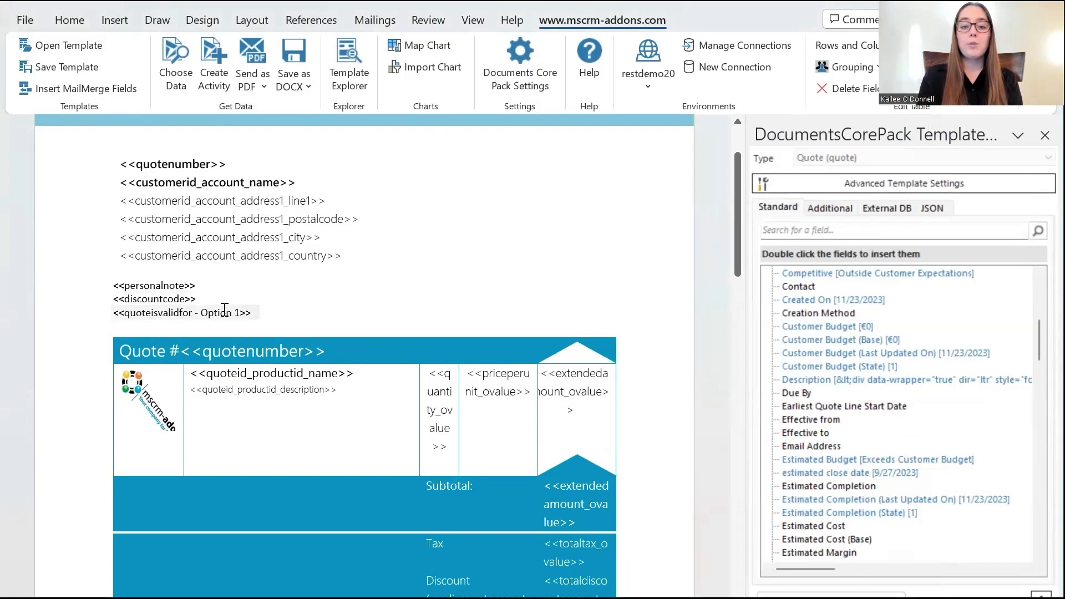
right_click(759, 430)
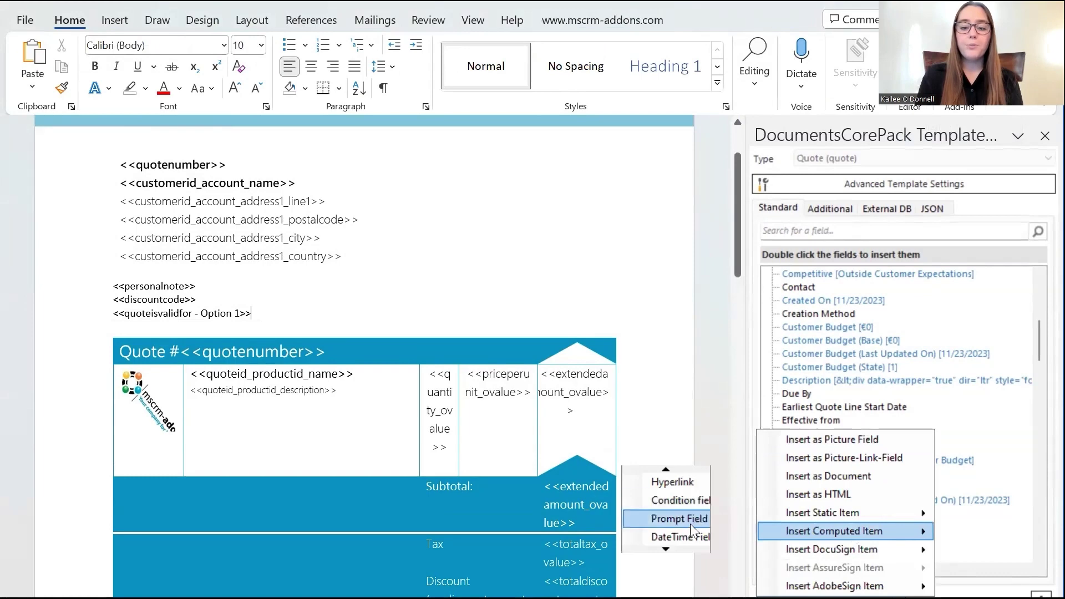
mouse_move(688, 520)
mouse_move(762, 526)
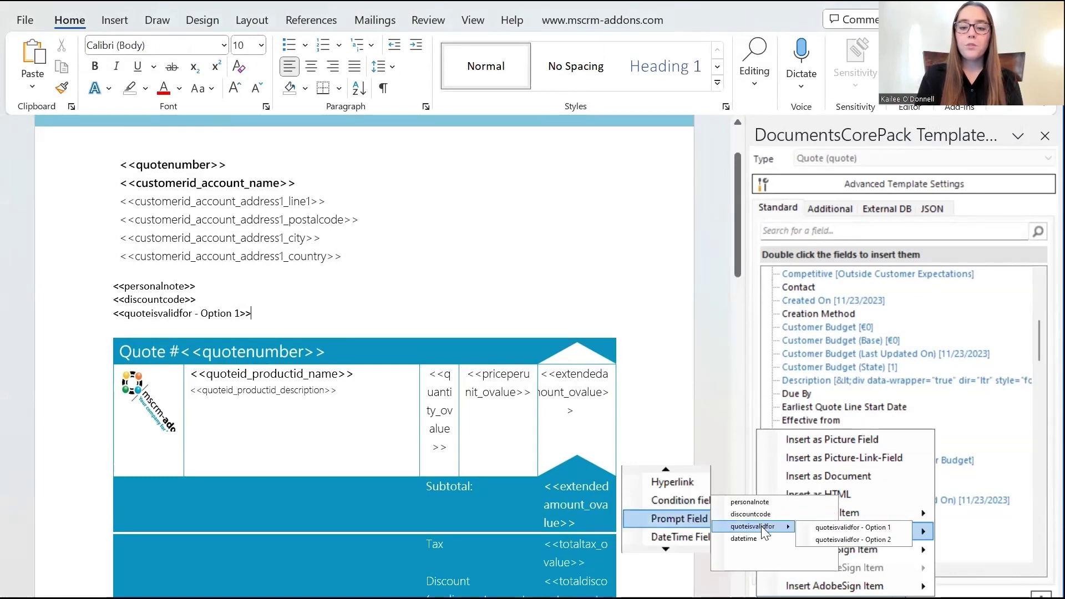
click(835, 538)
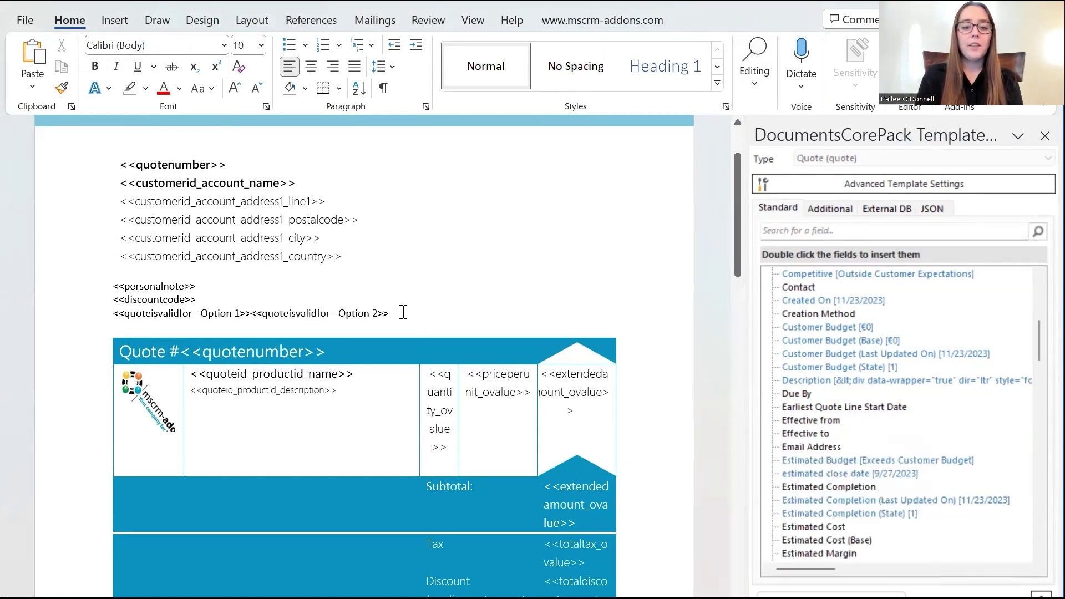
Insert the datetime prompt field on a new line below the quoteisvalidfor fields.
click(404, 313)
key(Return)
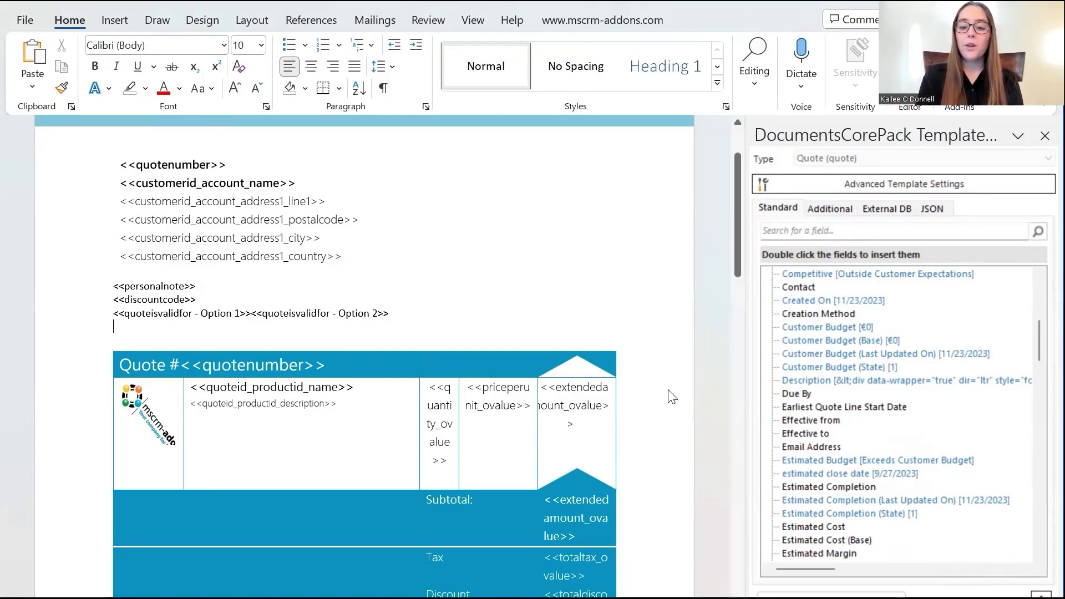
right_click(851, 552)
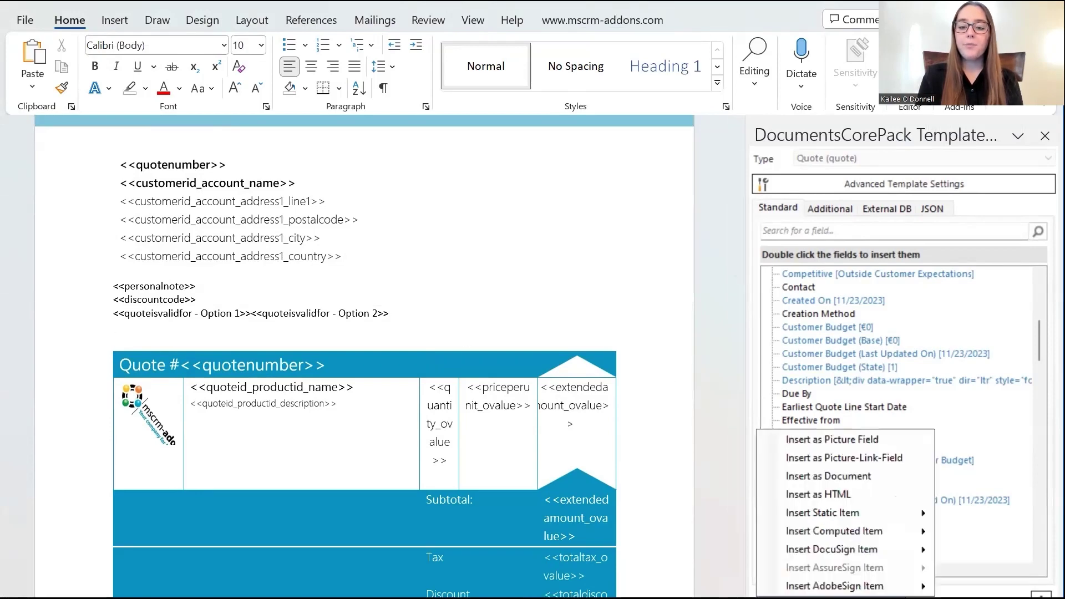
mouse_move(871, 532)
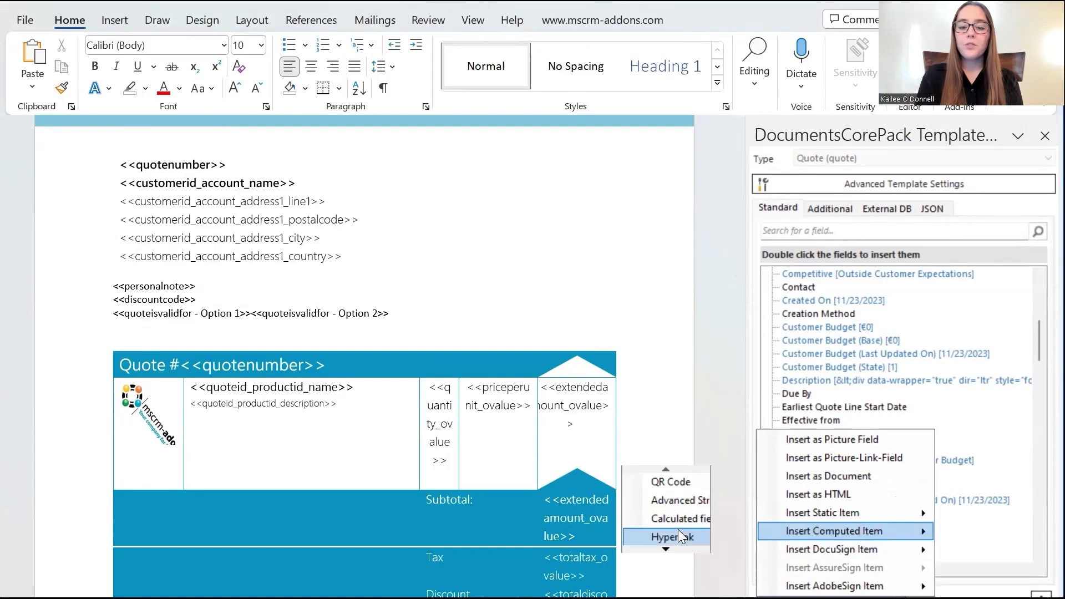
mouse_move(666, 548)
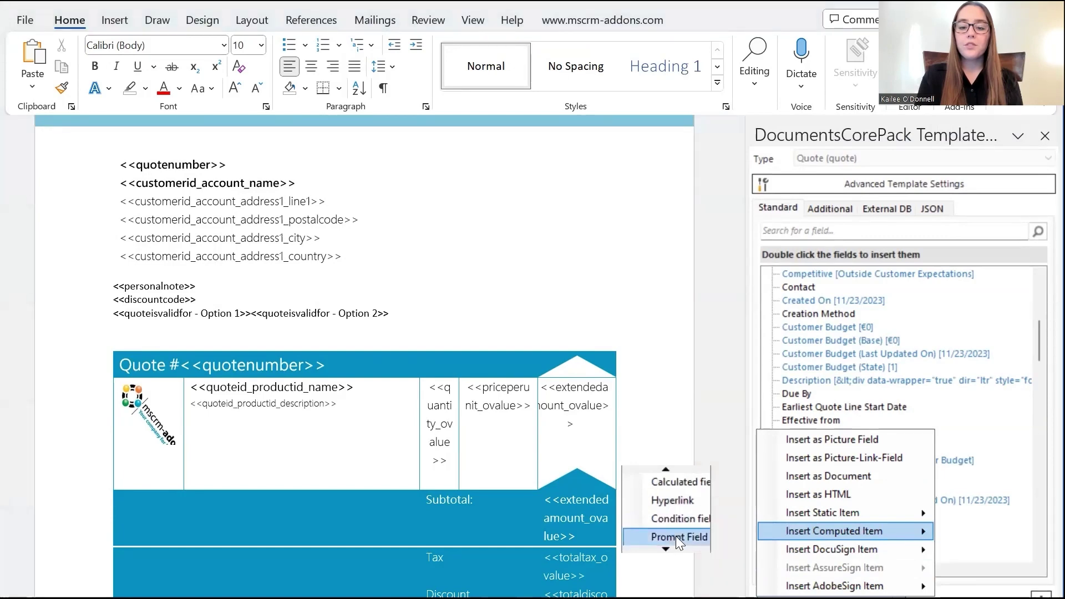
click(746, 546)
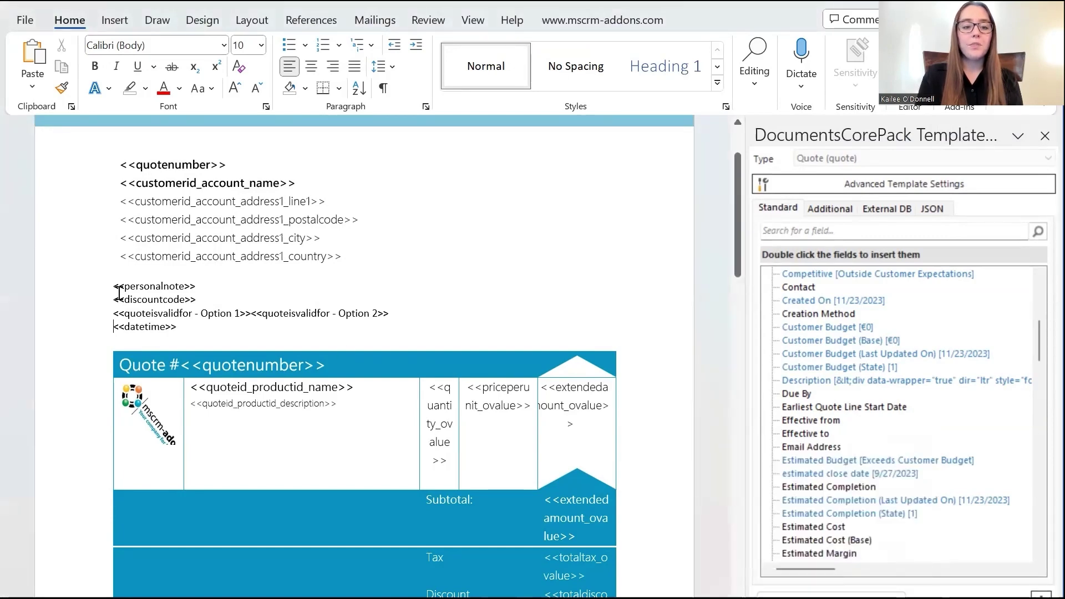
Replace the discountcode placeholder with a sentence offering a 20% discount on this quote price.
click(148, 327)
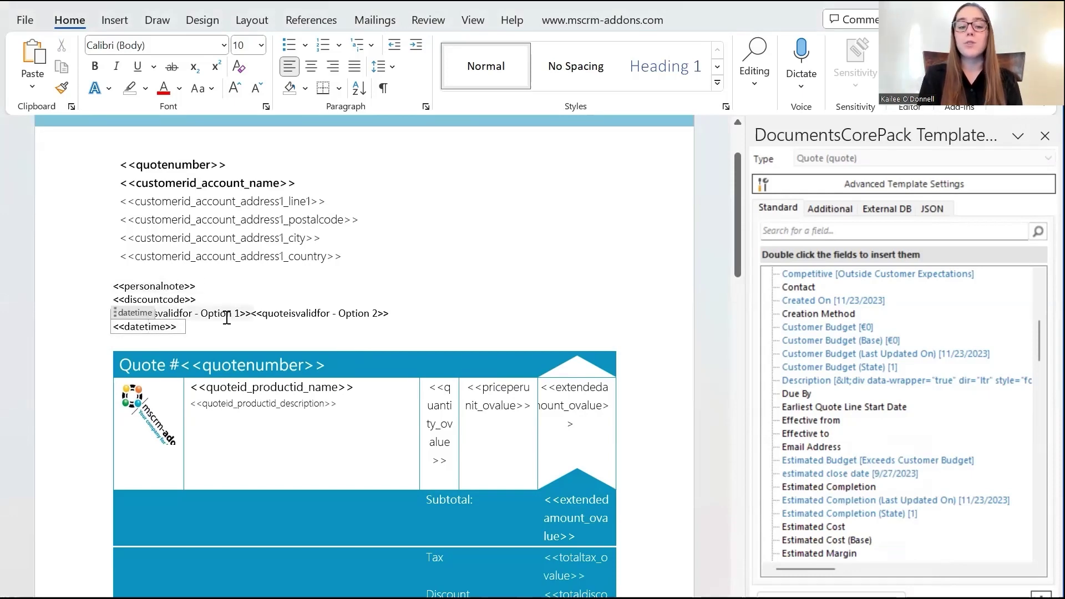
click(249, 300)
click(250, 289)
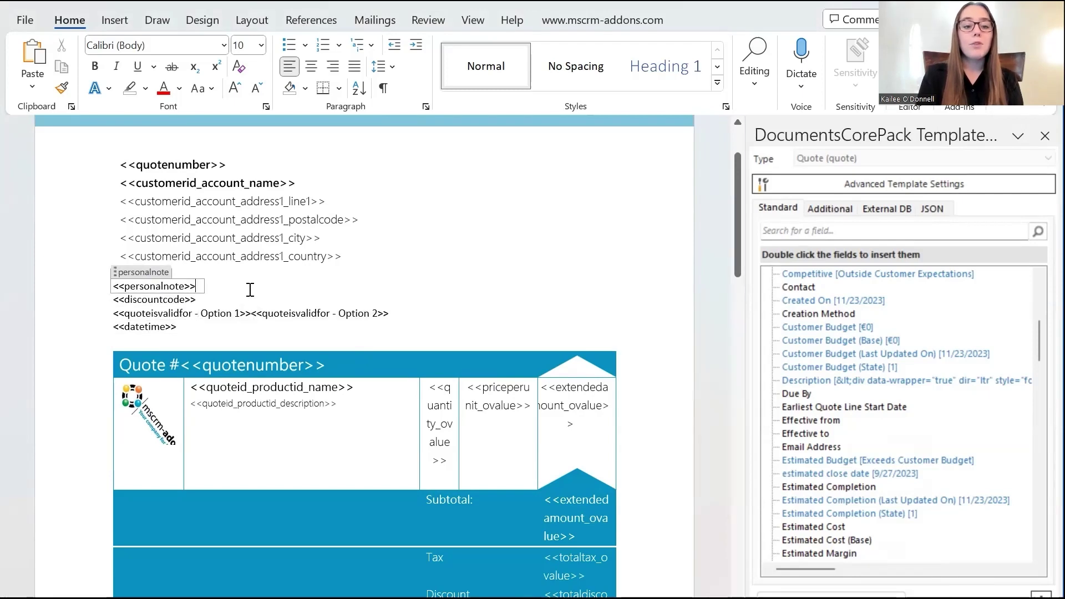
key(ctrl+z)
click(178, 299)
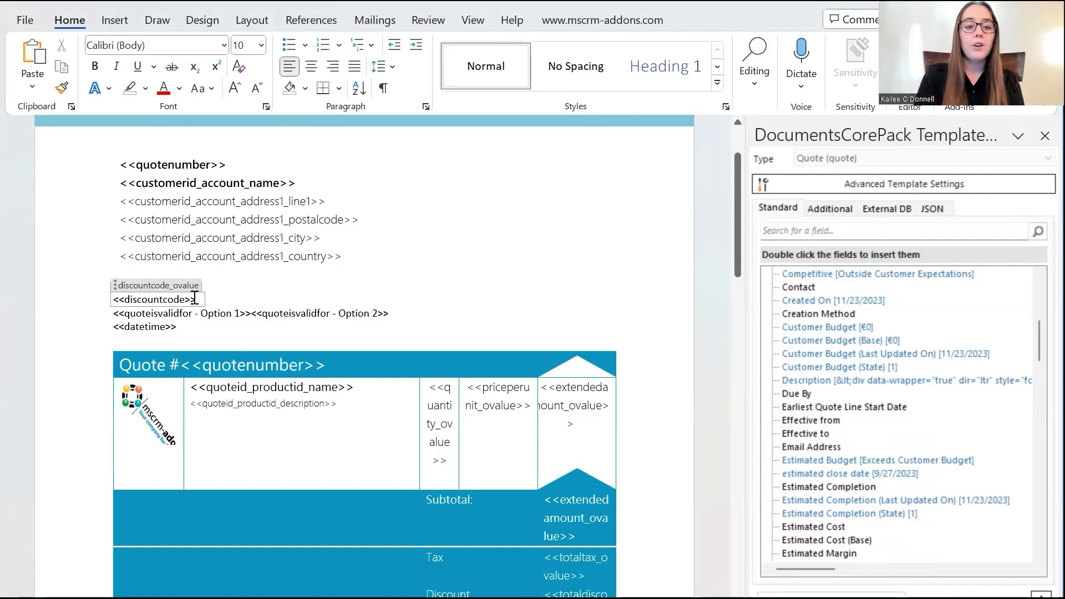
drag(197, 295, 117, 297)
text(We)
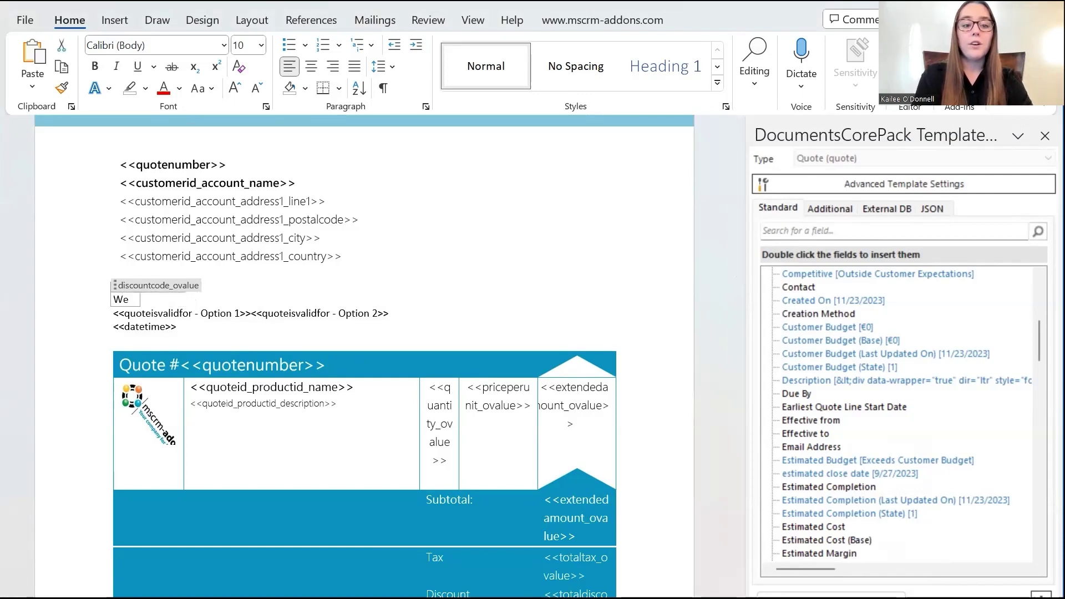
text( are offerinf y)
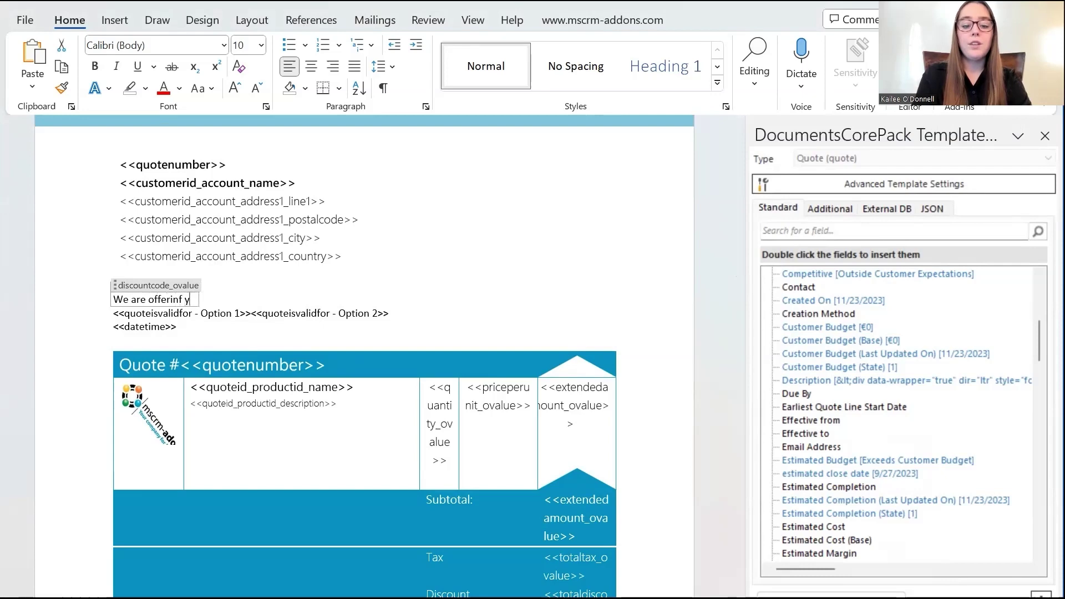
text(ou a 20% )
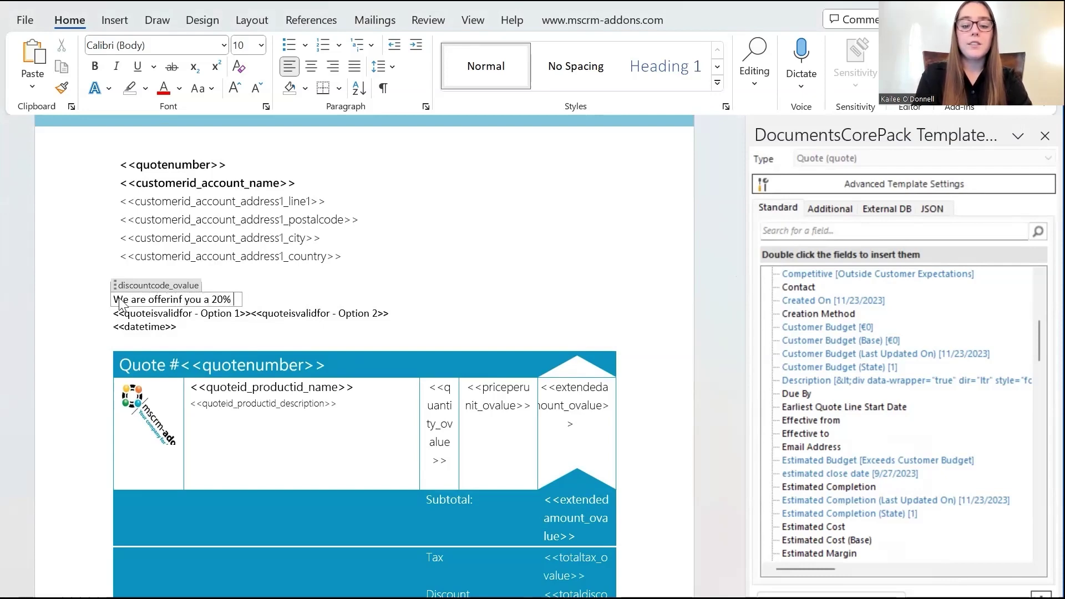
text(discount on this )
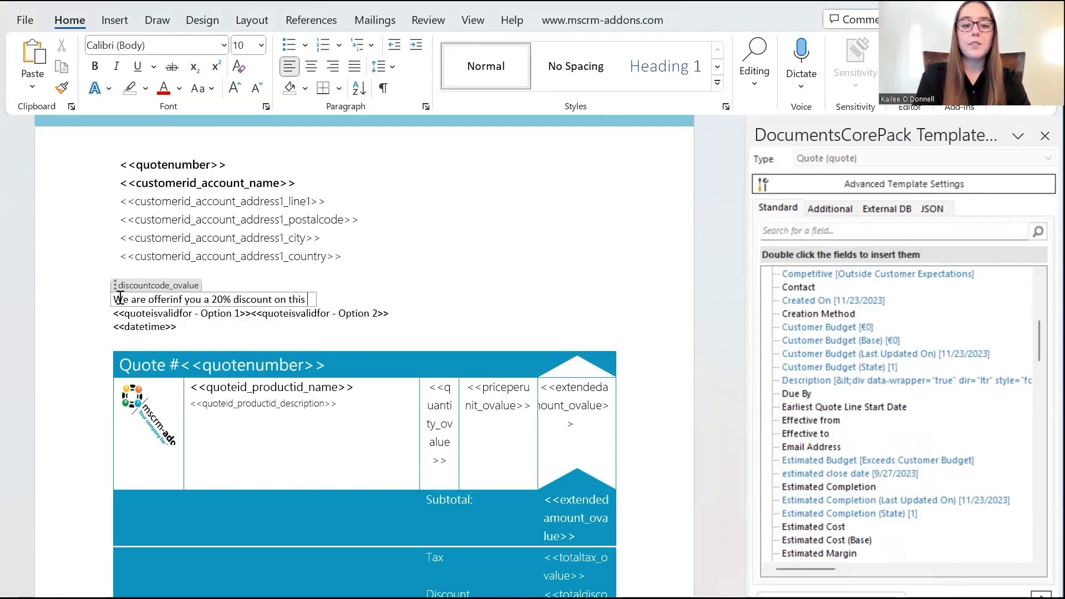
text(quote price.)
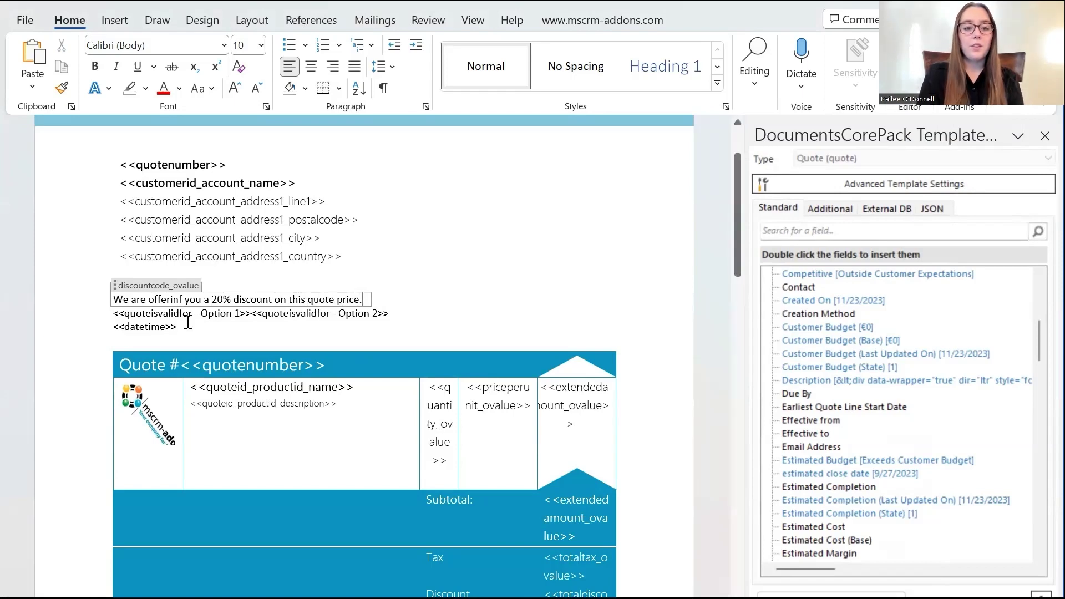
Replace the Option 1 placeholder with 'This quote is valid for 30 days.'.
click(151, 318)
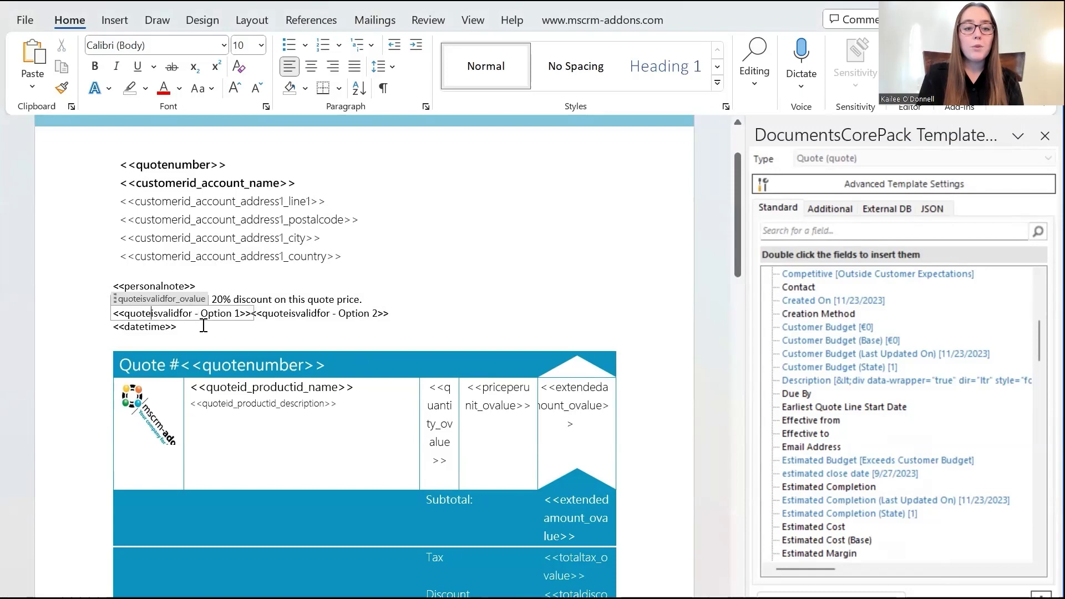
drag(245, 312, 119, 317)
key(BackSpace)
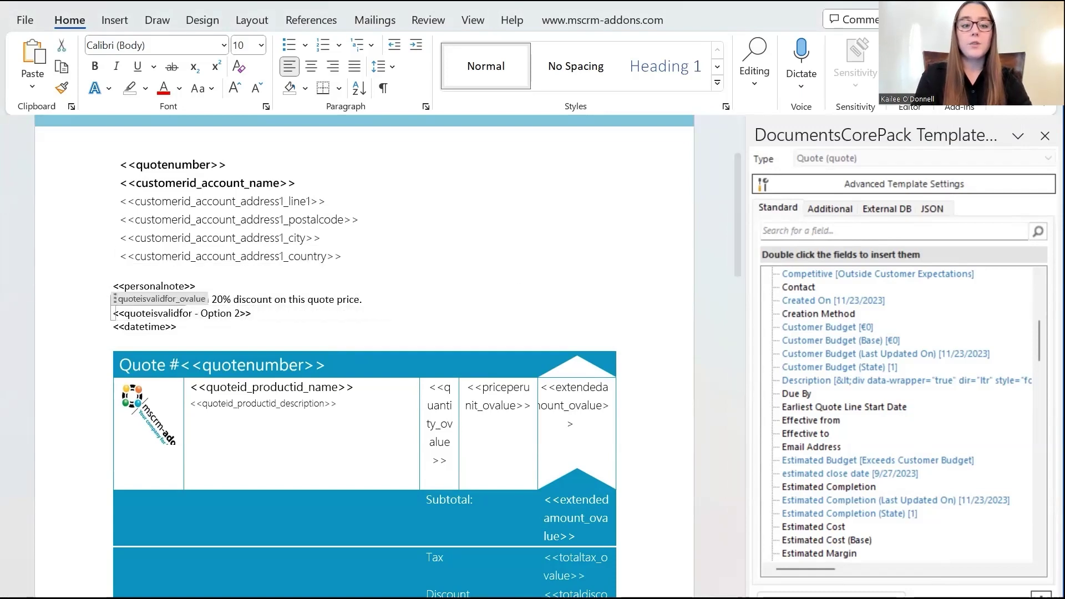
text(This quote)
text( is valid for 30 )
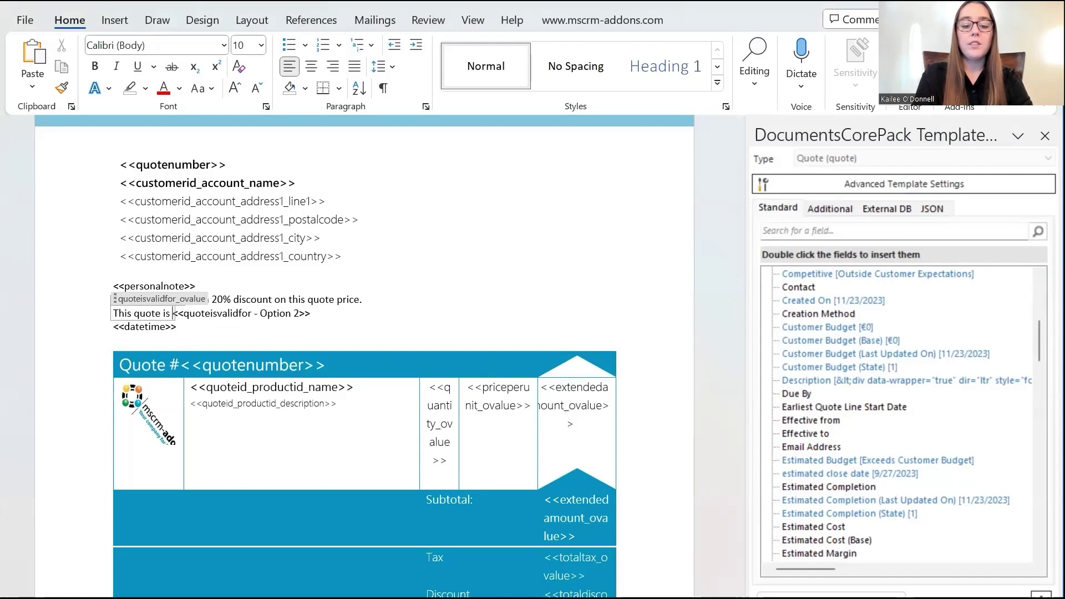
text(days)
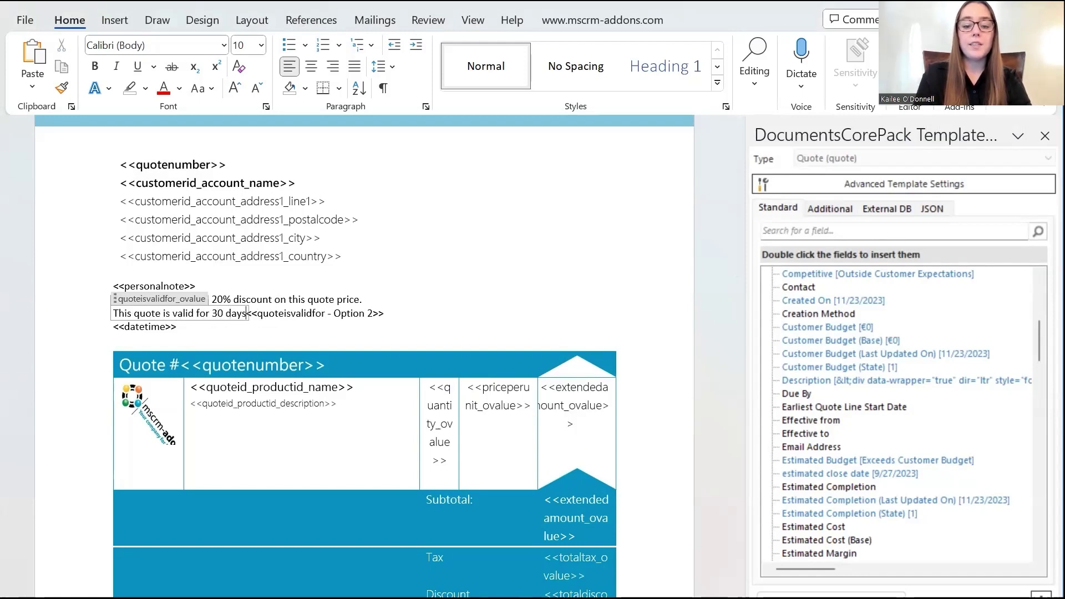
text(.)
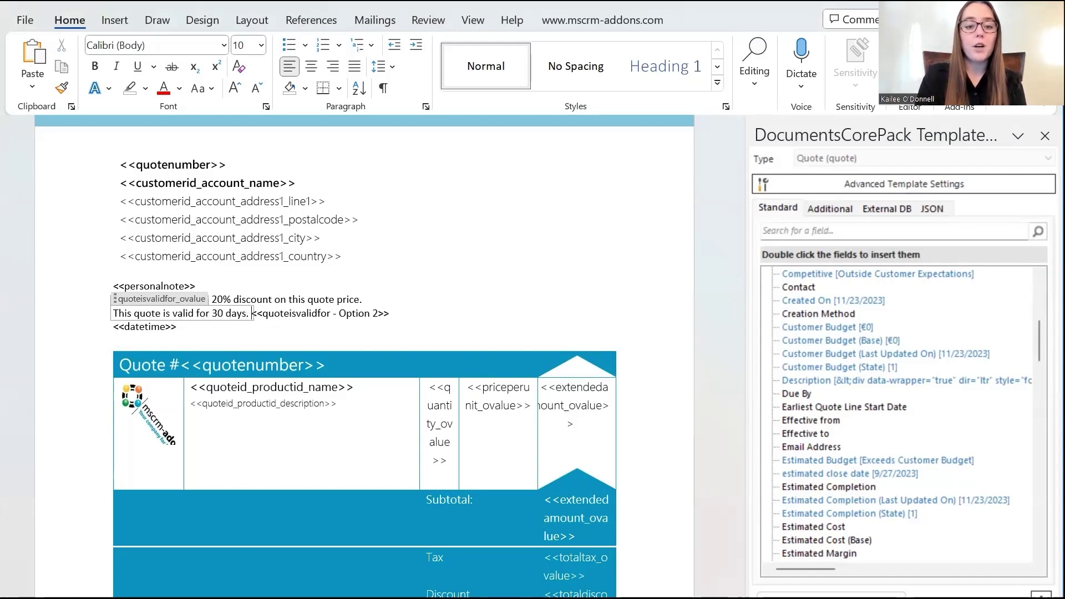
double_click(148, 314)
click(148, 315)
click(150, 314)
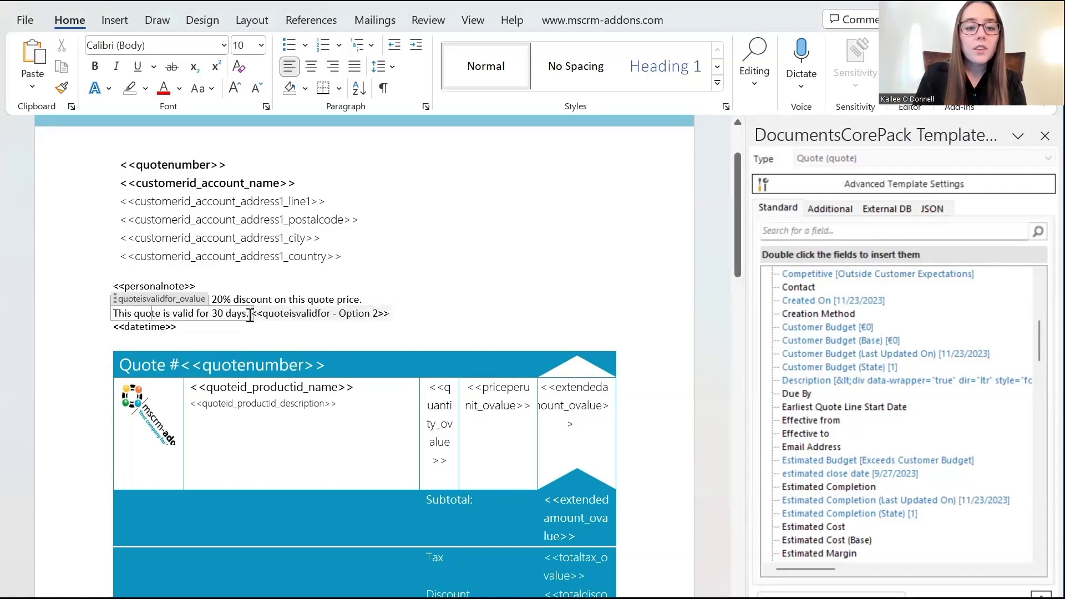
drag(250, 315, 119, 317)
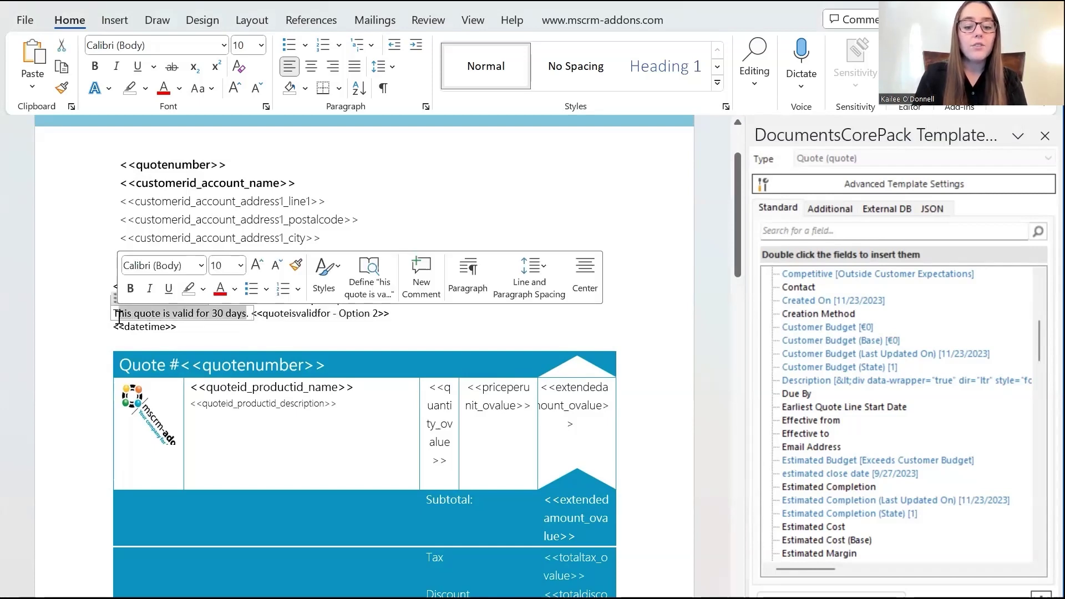
Paste the validity sentence into the Option 2 field and change 30 to 60 days.
click(303, 314)
drag(389, 311, 262, 314)
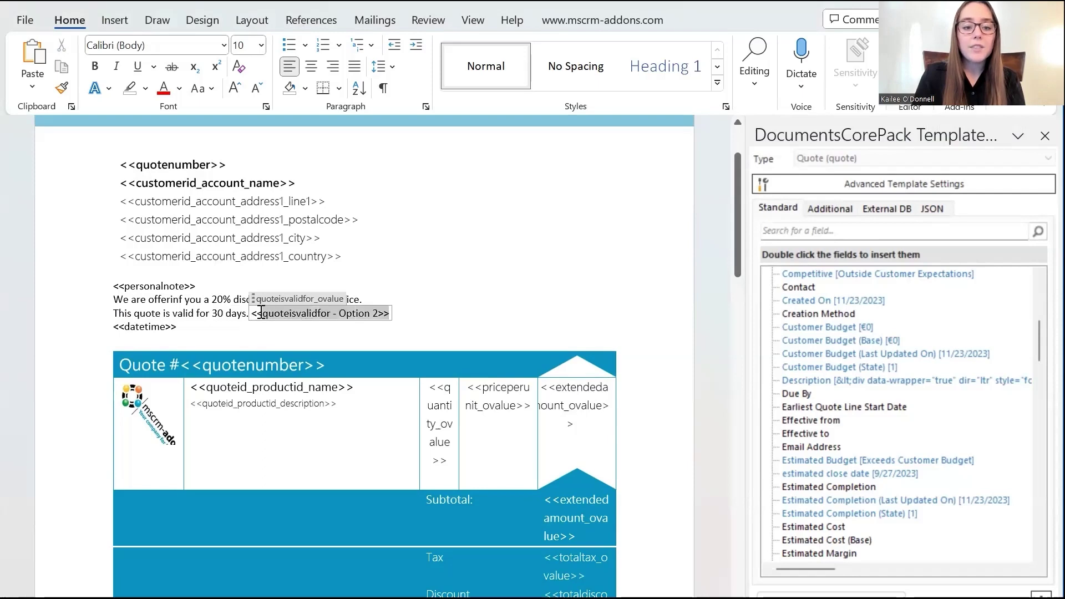
click(258, 319)
text(This quote is valid for 30 days)
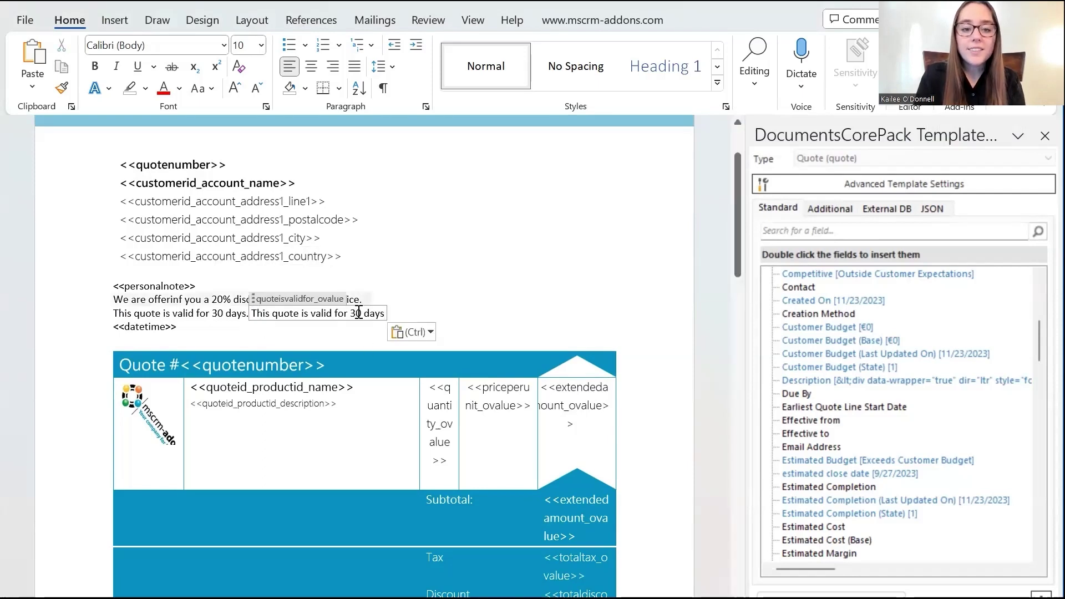
click(356, 313)
key(BackSpace)
text(6)
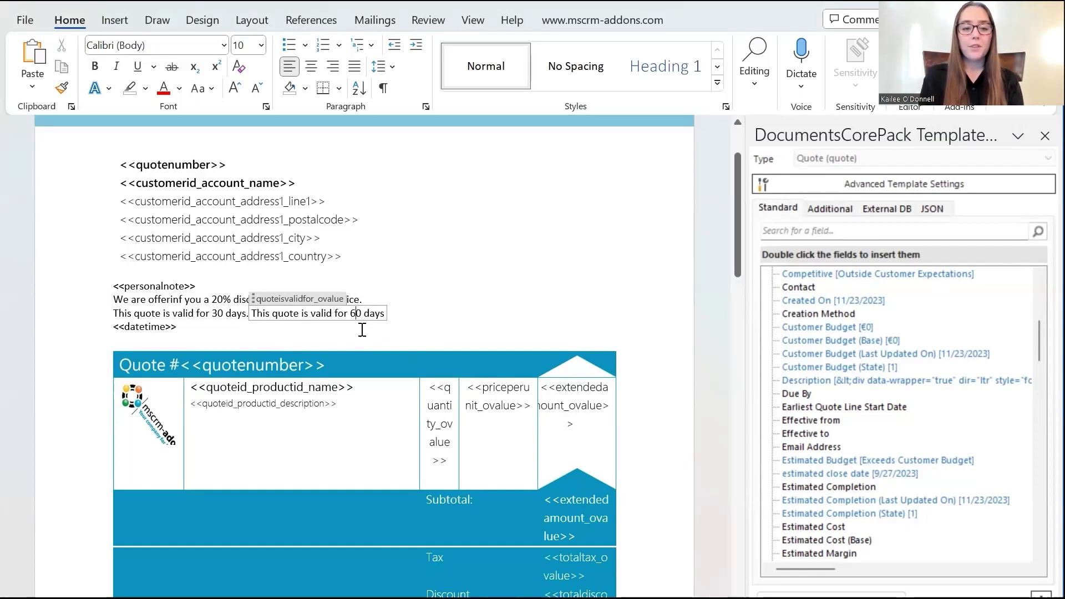
click(342, 340)
drag(737, 248, 733, 210)
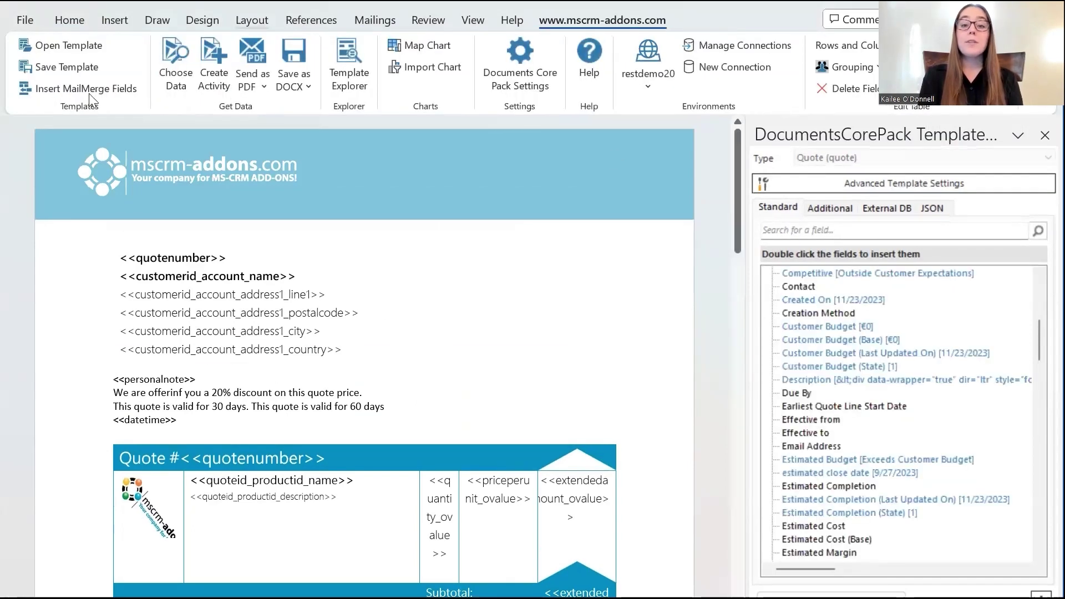
Save the template under its existing name Quote_grouped_MD.docx, confirming the overwrite.
click(68, 67)
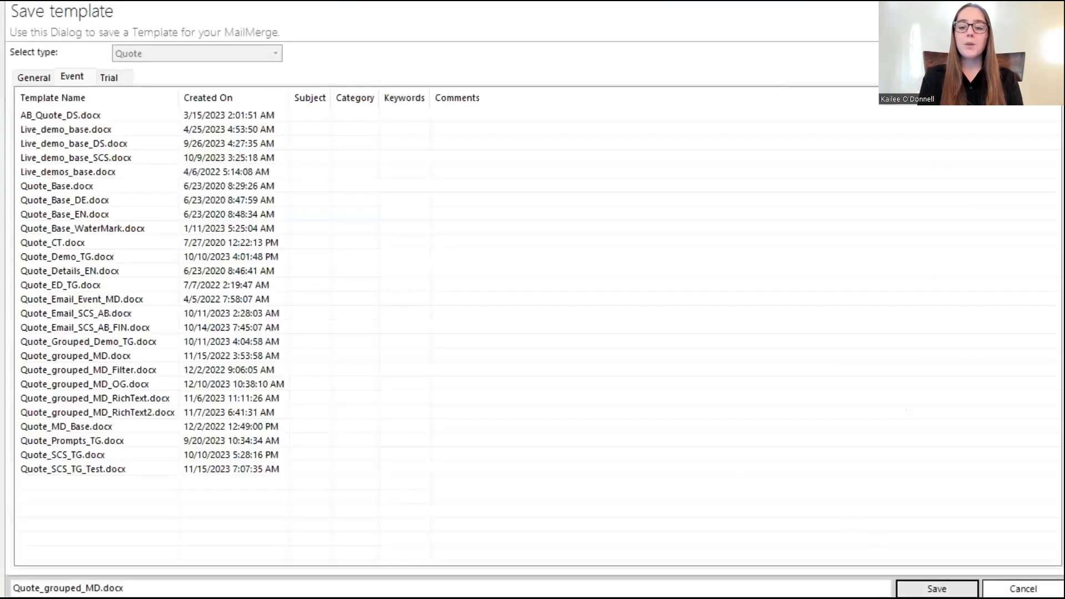
key(Return)
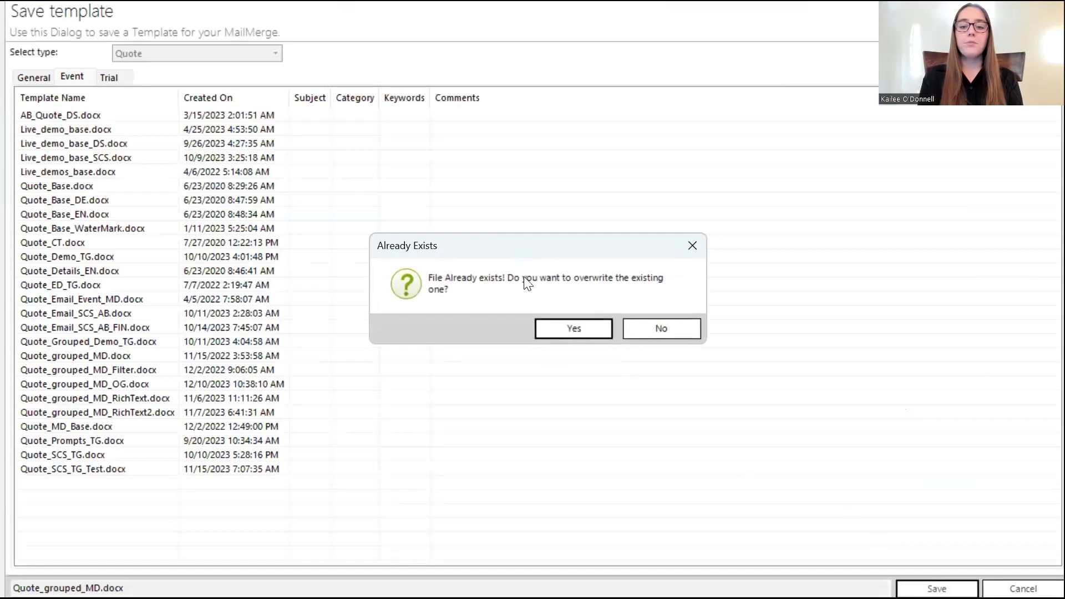
click(553, 328)
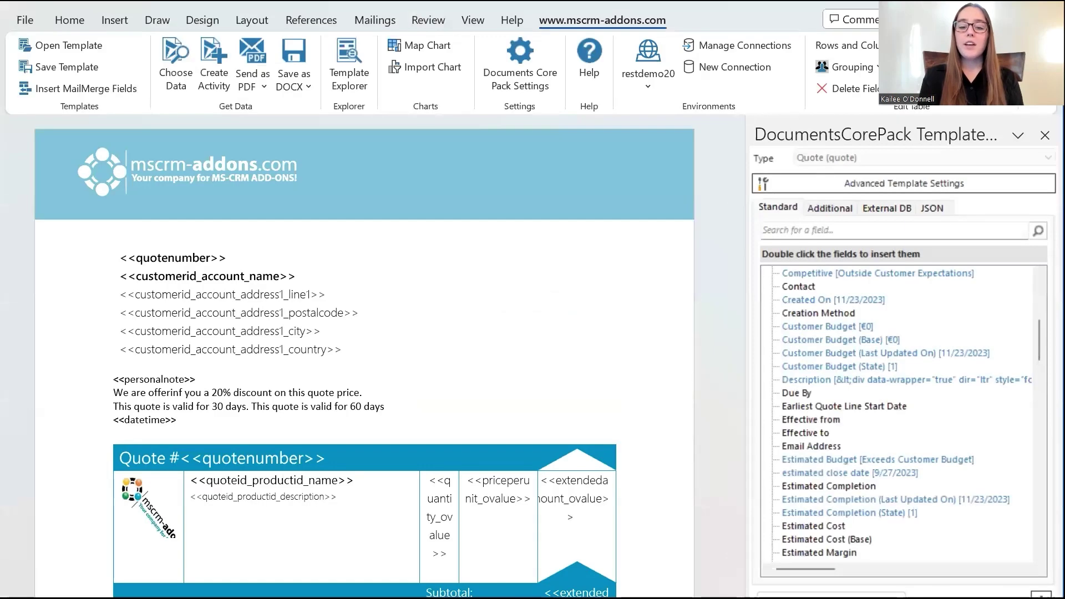
On the Dynamics 365 quote, start DocumentsCorePack with 'Let me decide every step' using Quote_grouped_MD.docx.
click(761, 543)
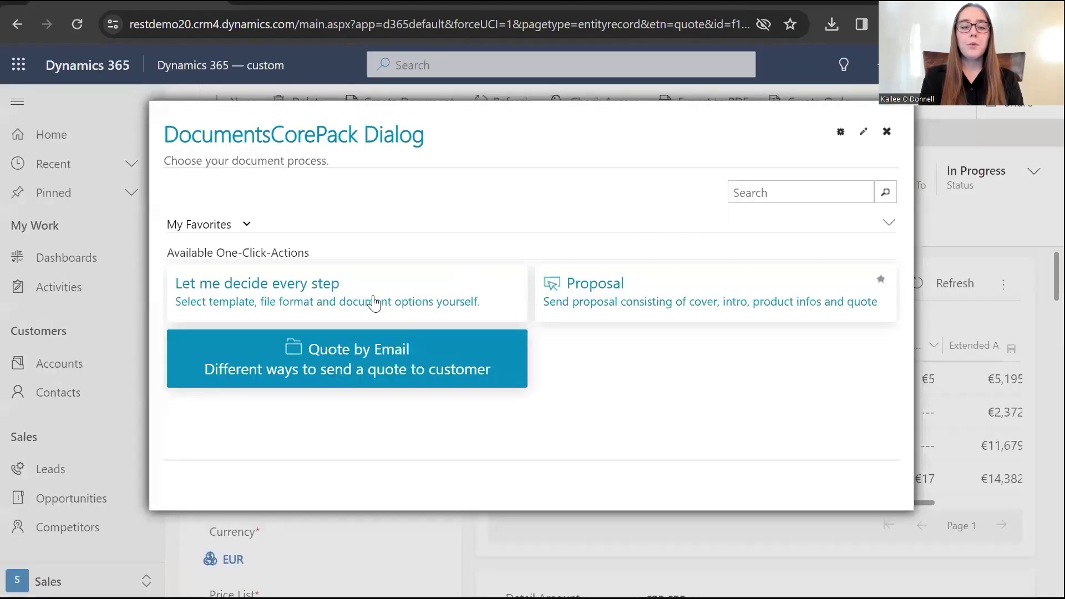
click(355, 304)
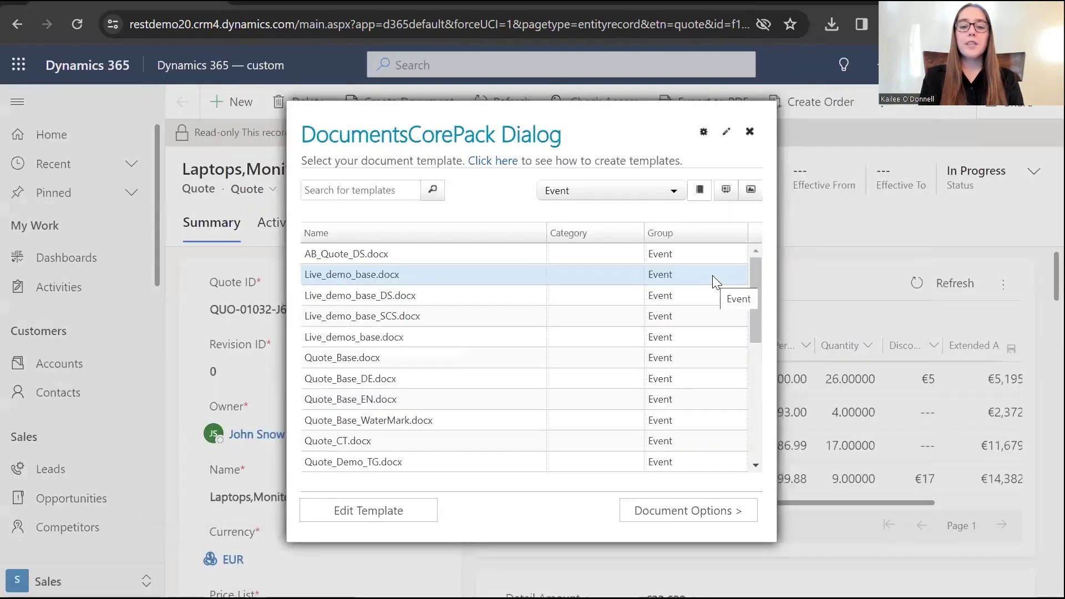
scroll(751, 354, down, 4)
click(706, 378)
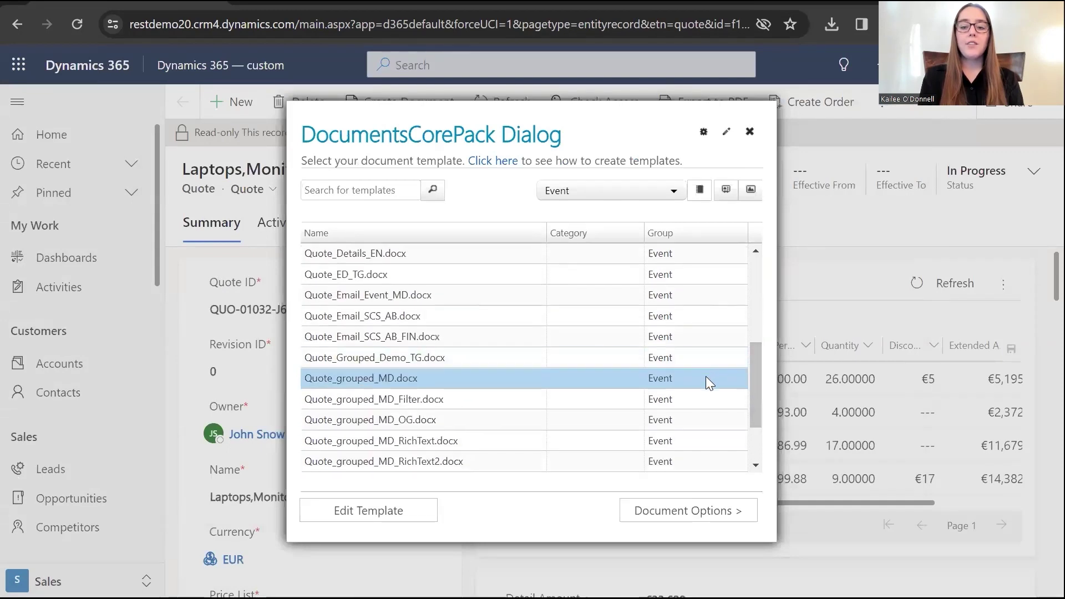
click(649, 518)
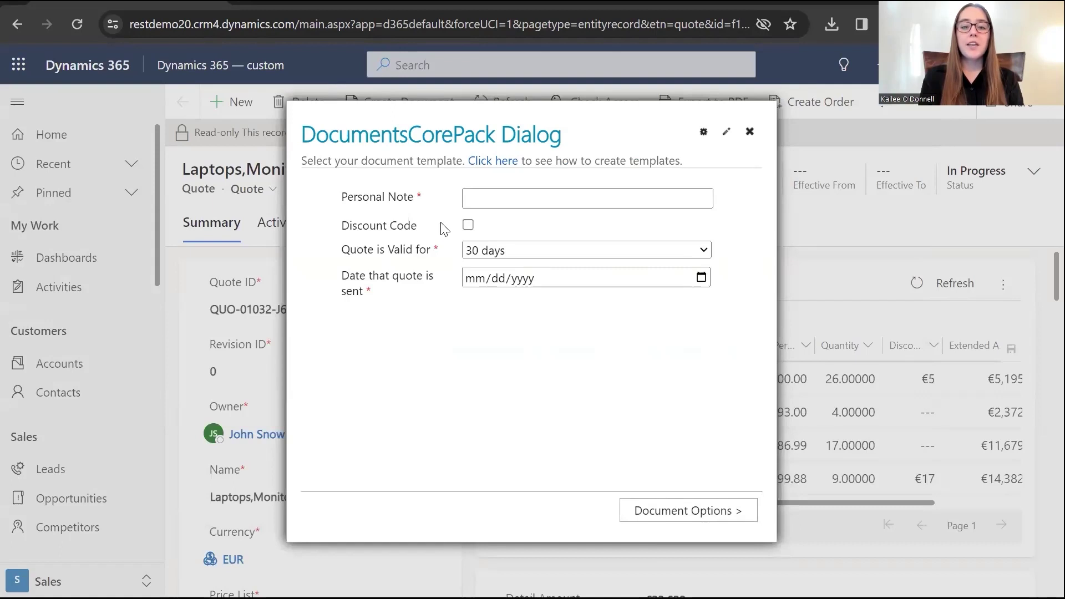
Enter a Personal Note greeting the customer: 'Here is your quote and personal note.'.
click(522, 199)
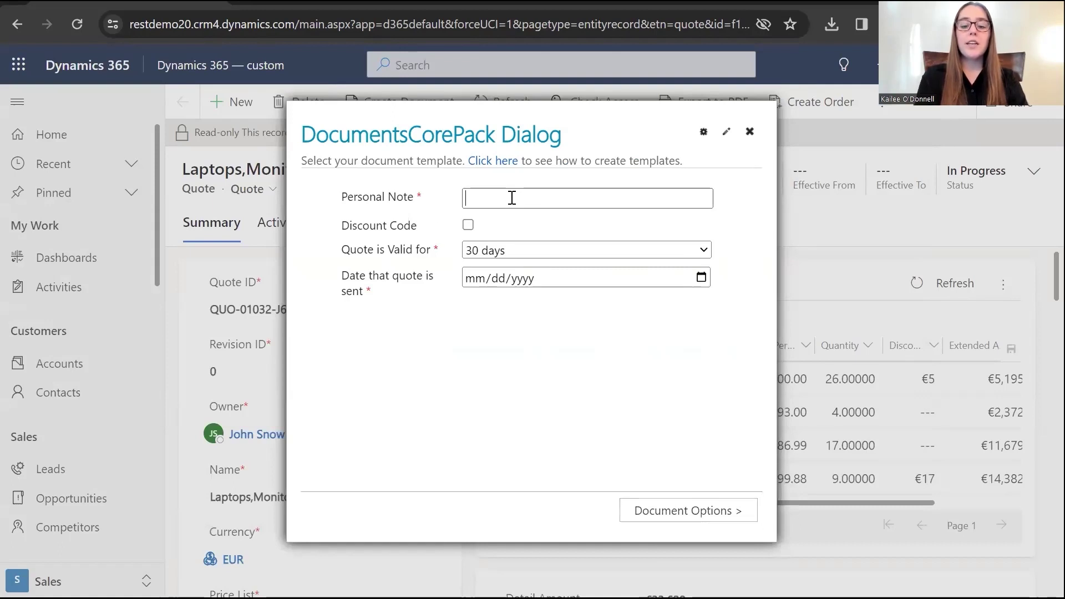
text(Hi Ste)
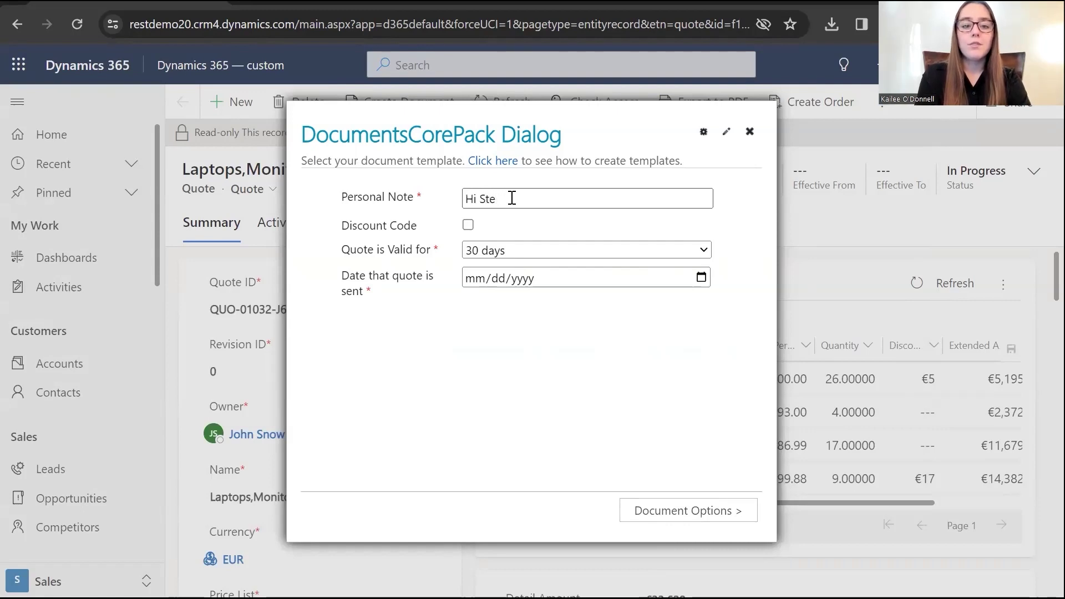
key(BackSpace)
key(BackSpace)
key(BackSpace)
text(J)
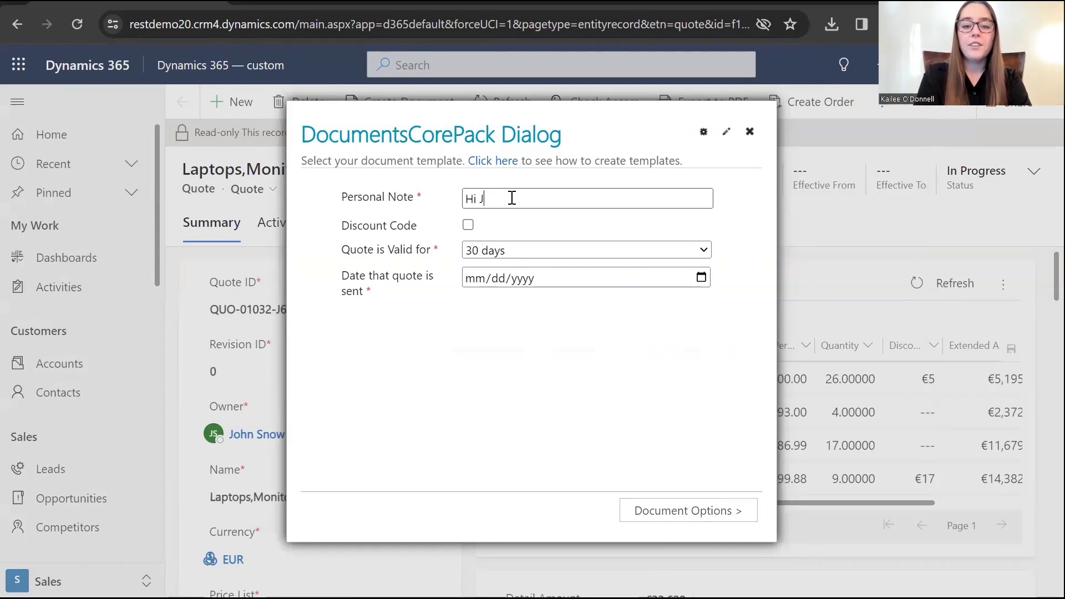
text(ohn! Here is)
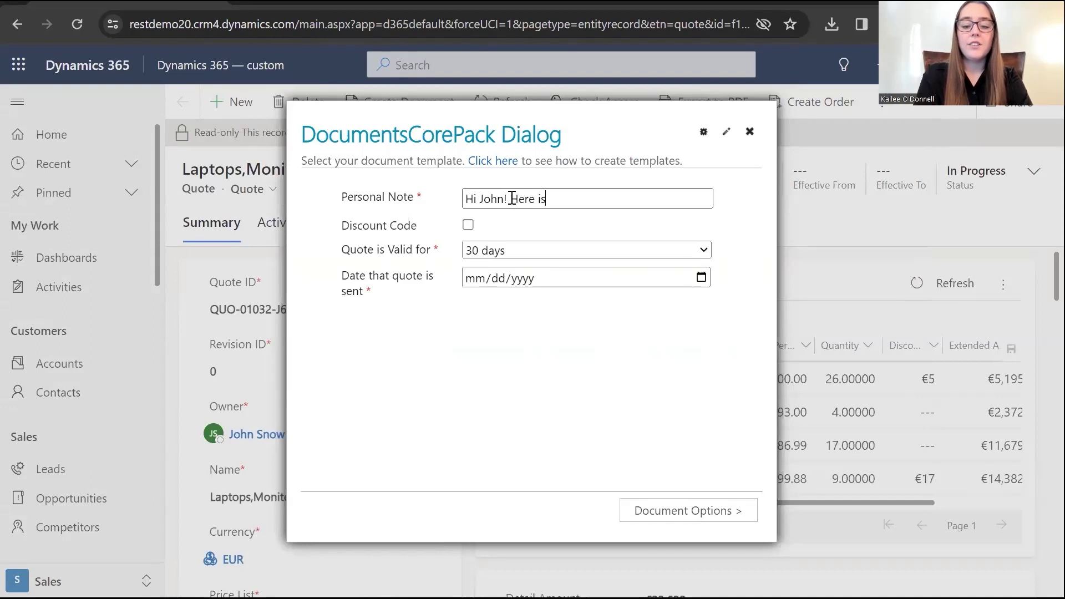
text( your quote and)
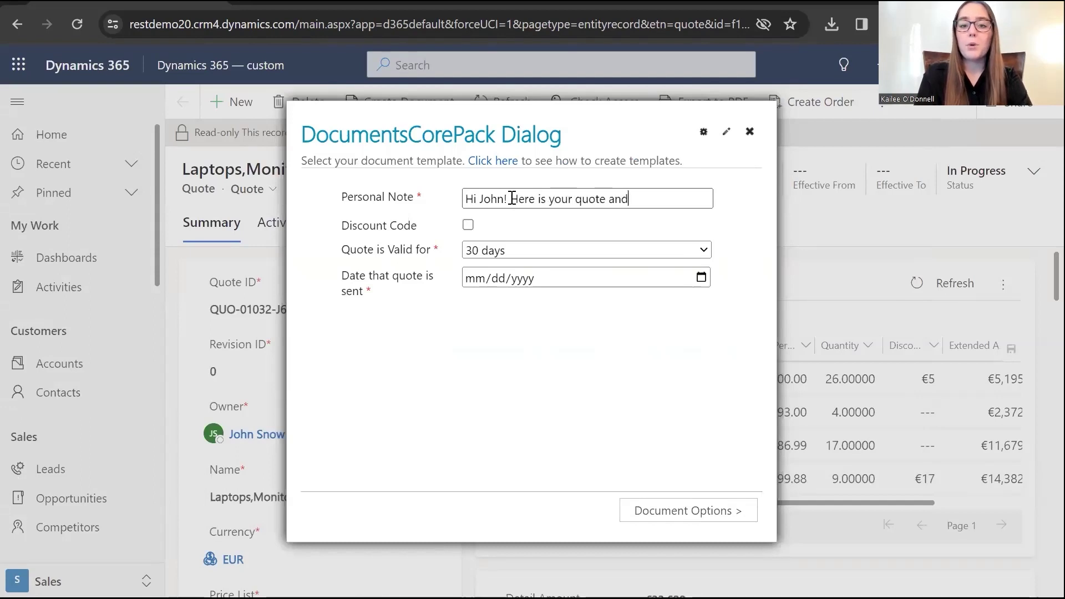
text( personal note.)
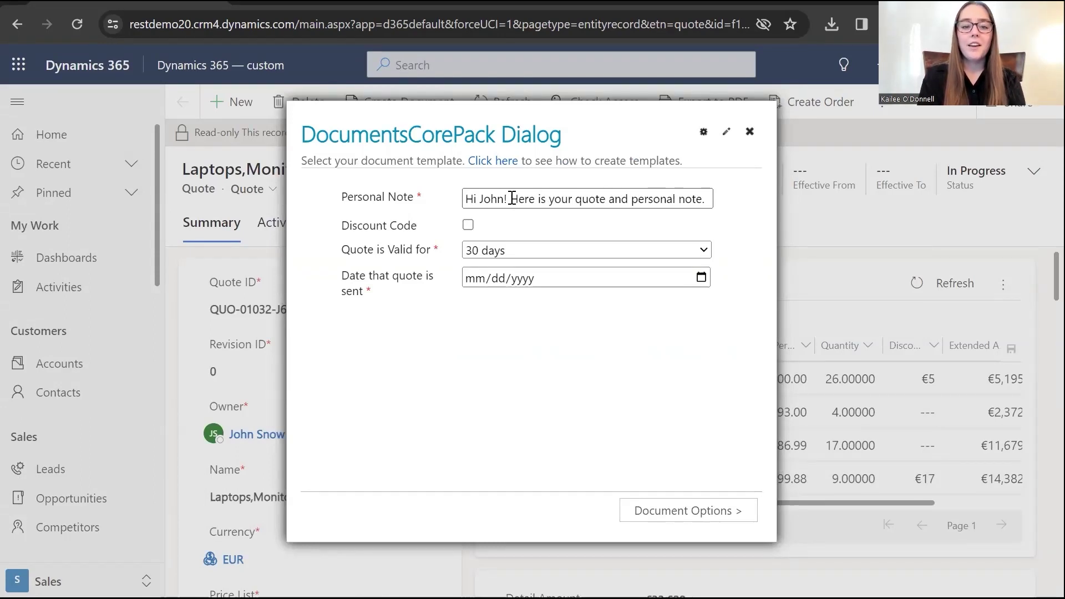
Tick Discount Code, set Quote is Valid for to 60 days and the send date to 22 January 2024.
click(468, 225)
click(530, 253)
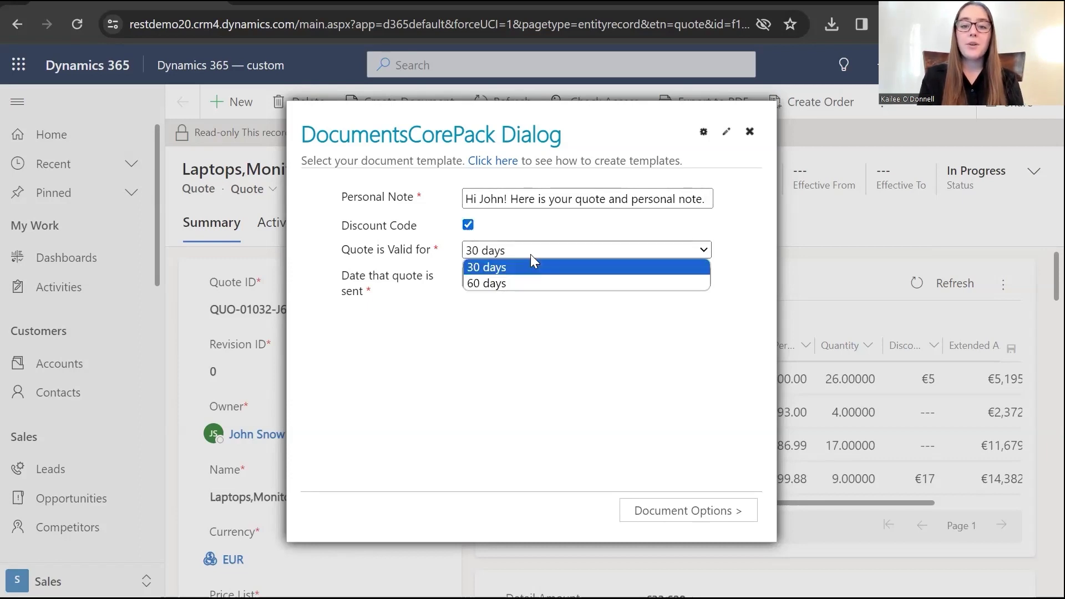
click(527, 282)
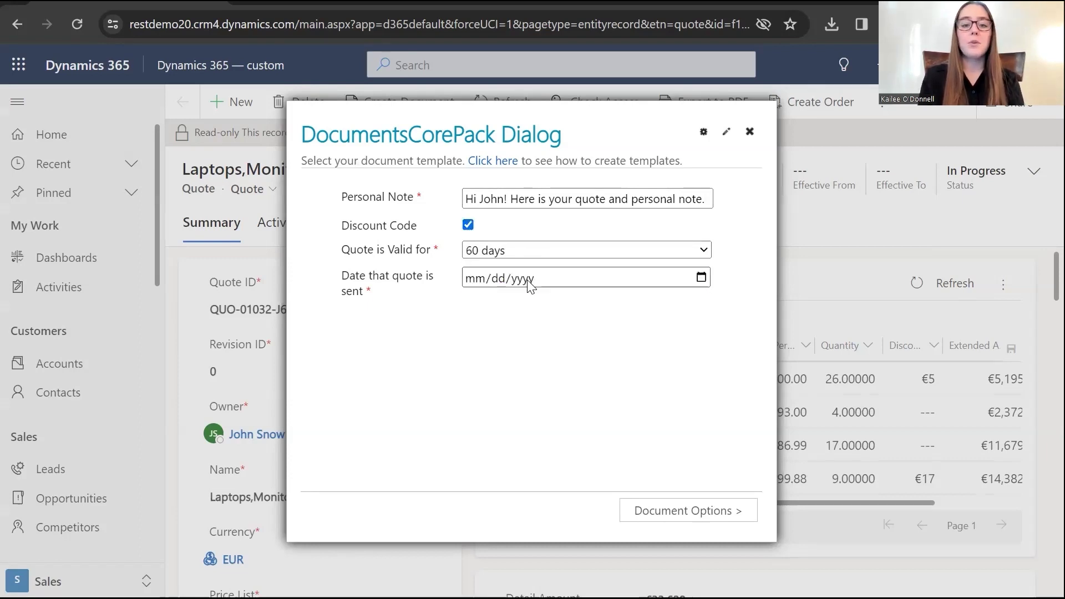
click(702, 278)
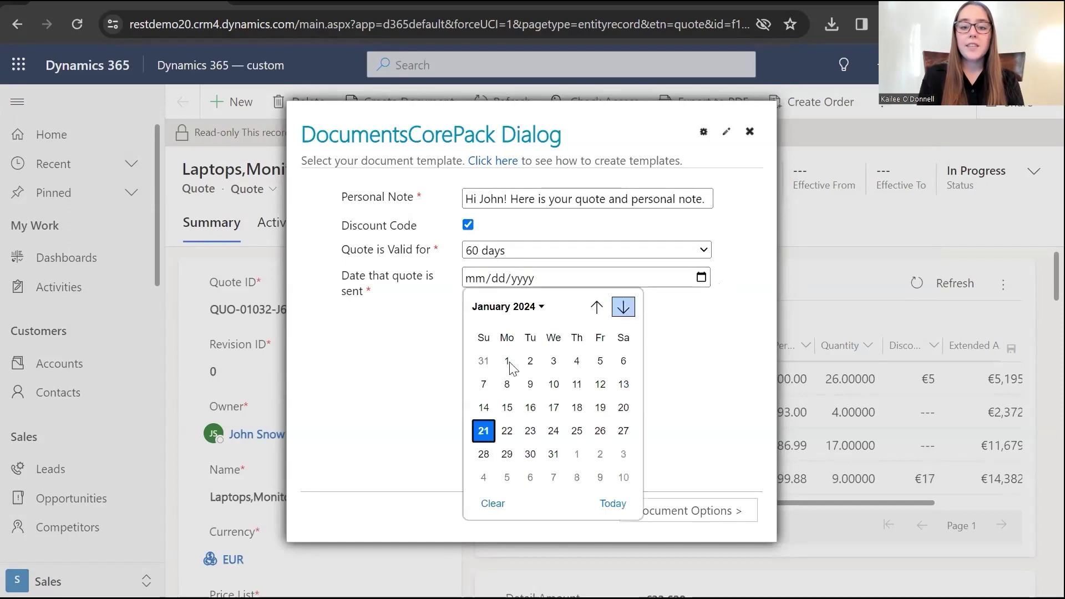
click(507, 431)
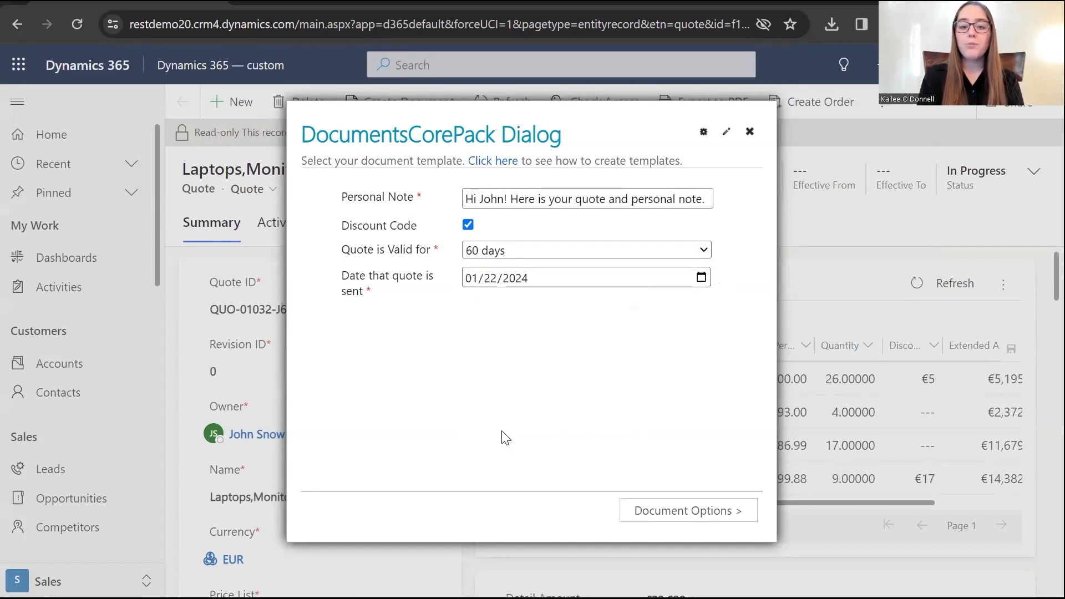
Create the quote as PDF mscrm-addonscom_QUO-01032-J6M0G3.pdf and open its preview.
click(676, 515)
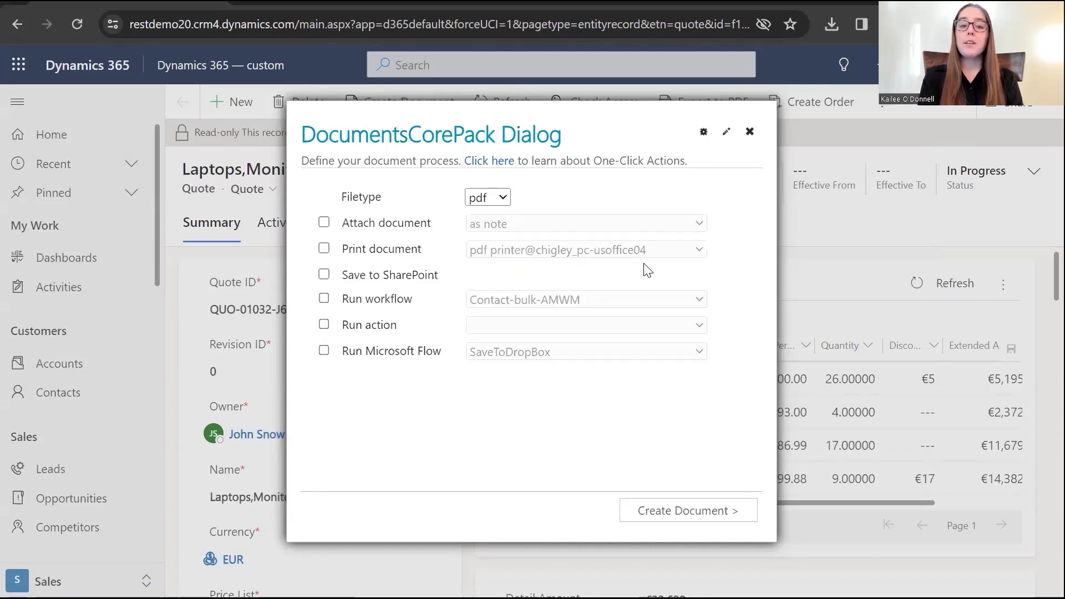
click(665, 511)
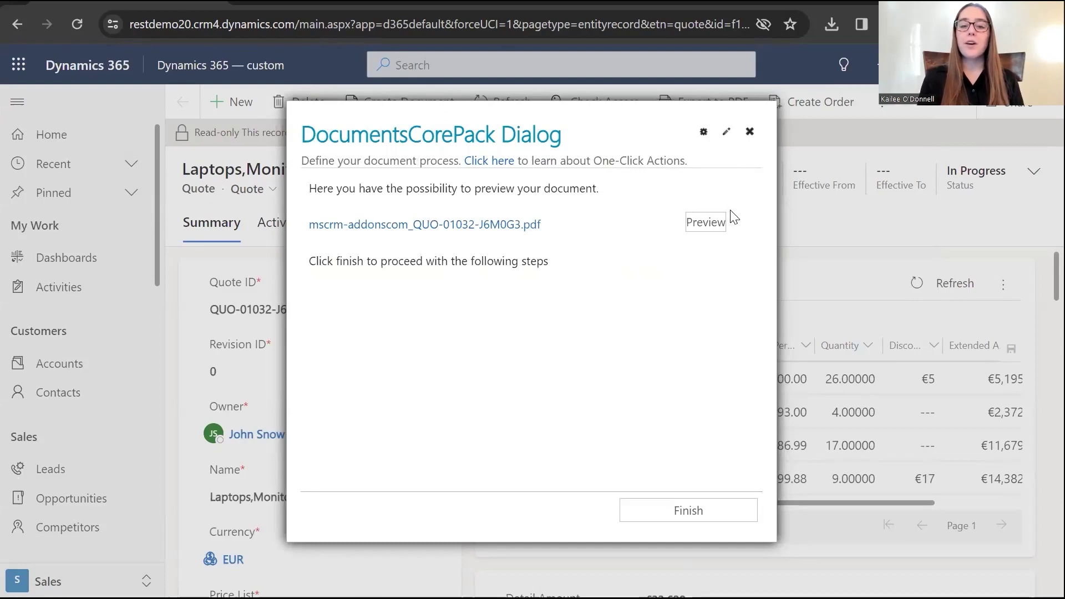
click(707, 223)
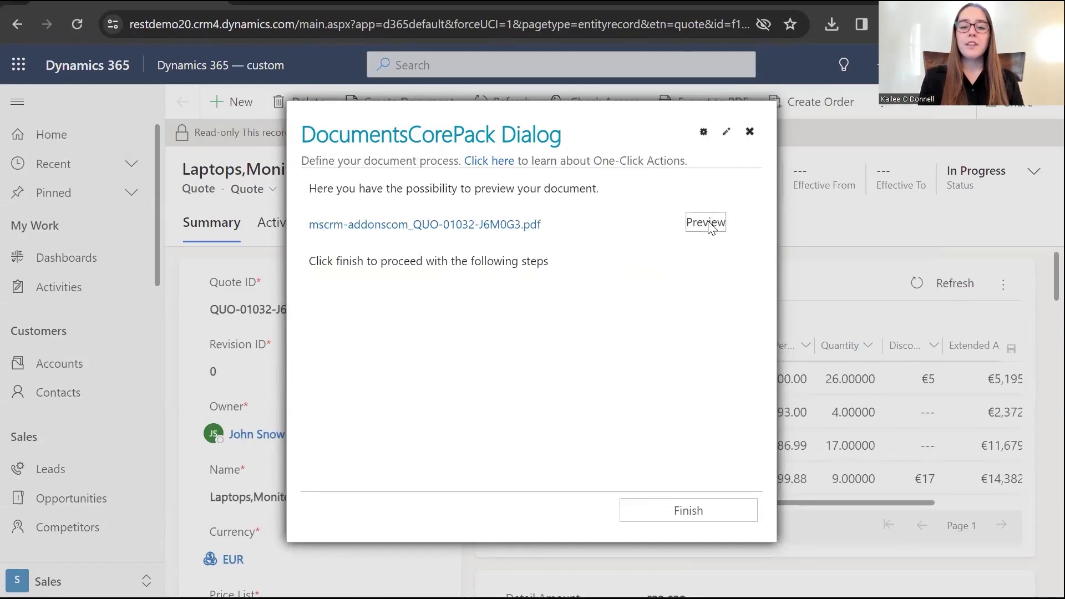
Check the preview for the note, 20% discount, 60-day validity and 22.01.2024, then close it.
drag(866, 189, 858, 213)
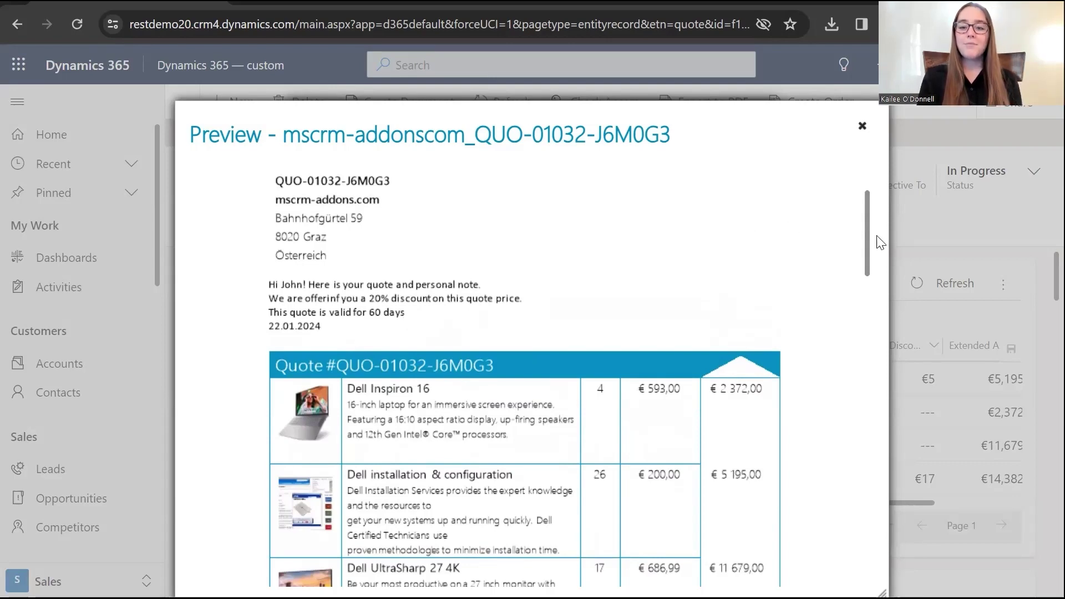
scroll(867, 236, up, 2)
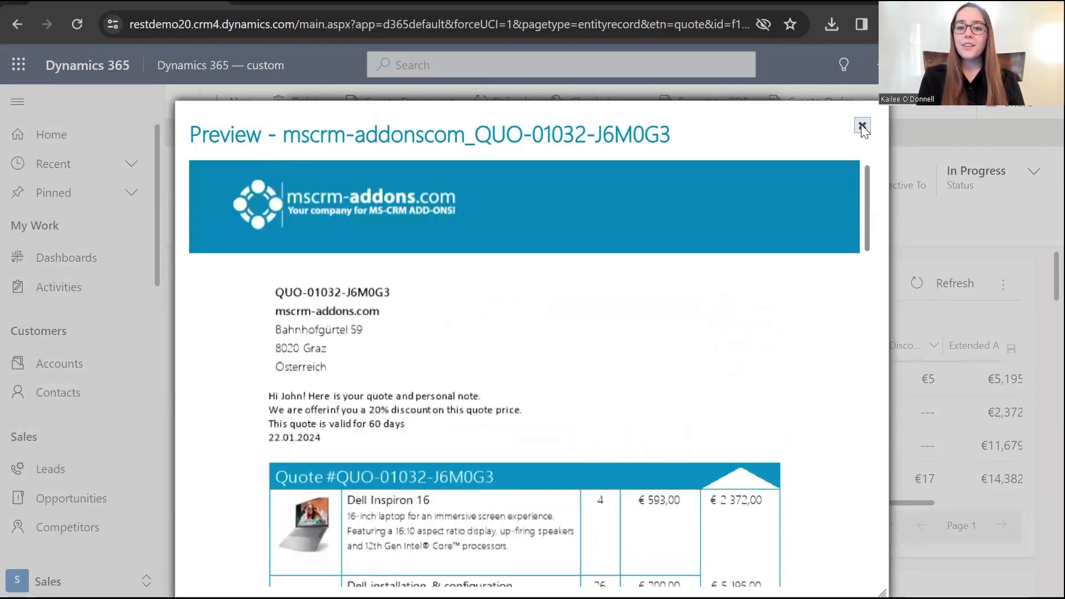
click(861, 125)
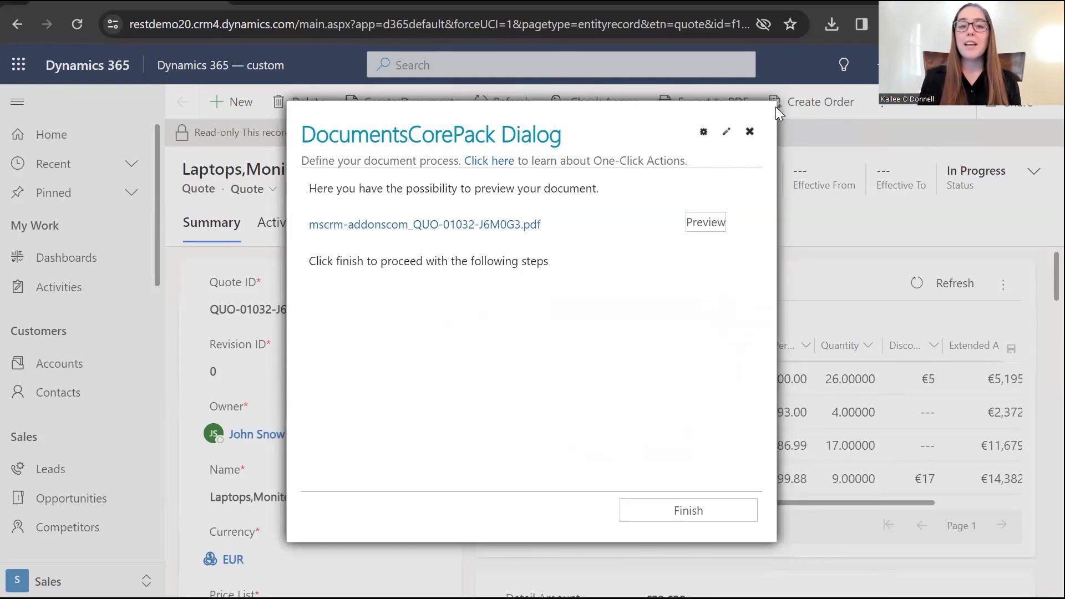
Return to the PowerPoint presentation at the Look-Up Prompts slide.
key(ctrl+Tab)
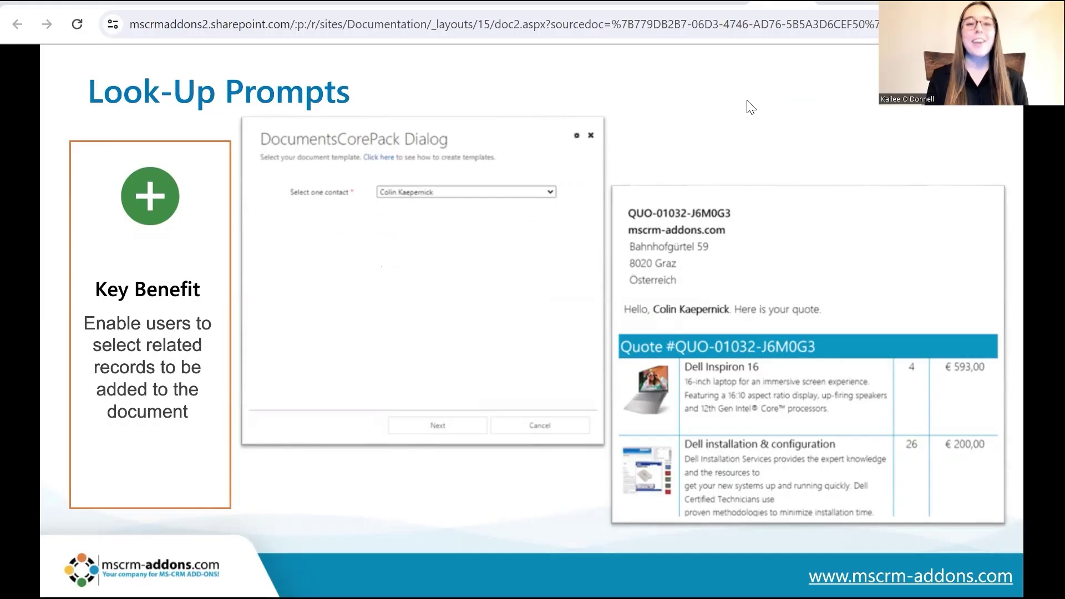